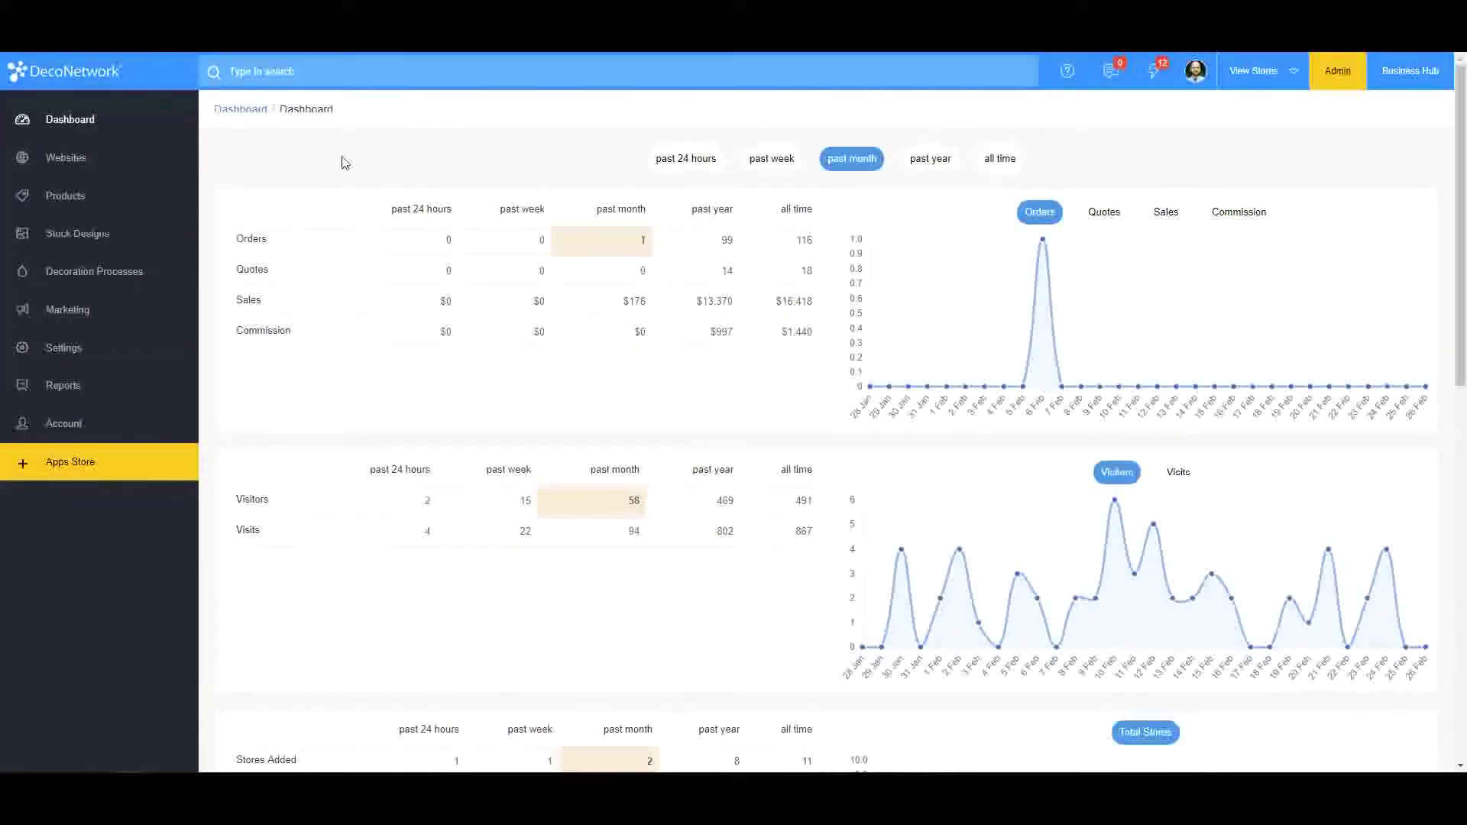
Step: Open Standard Commission Rates under the Websites Commission Settings
click(57, 157)
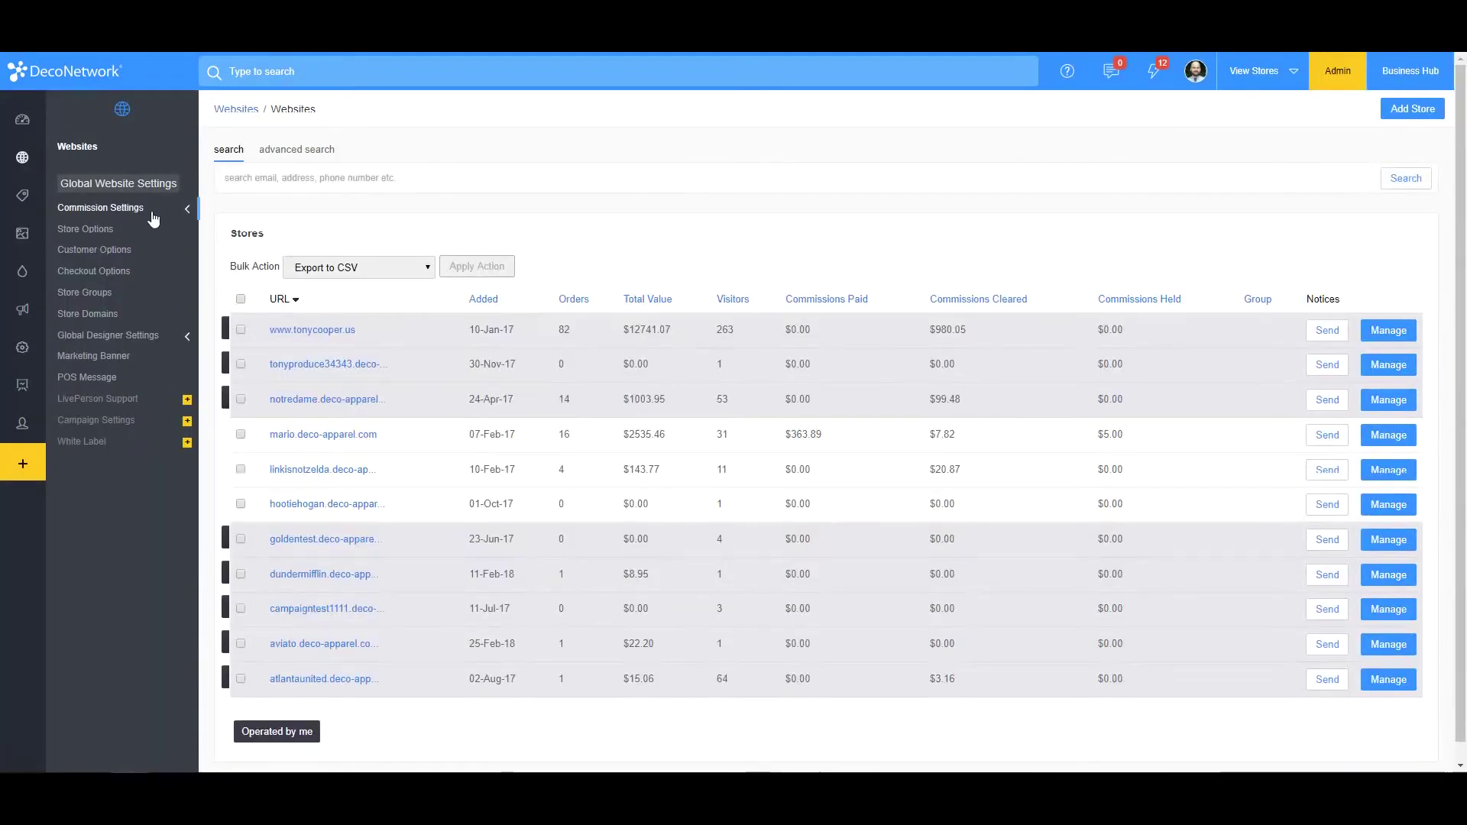
click(152, 219)
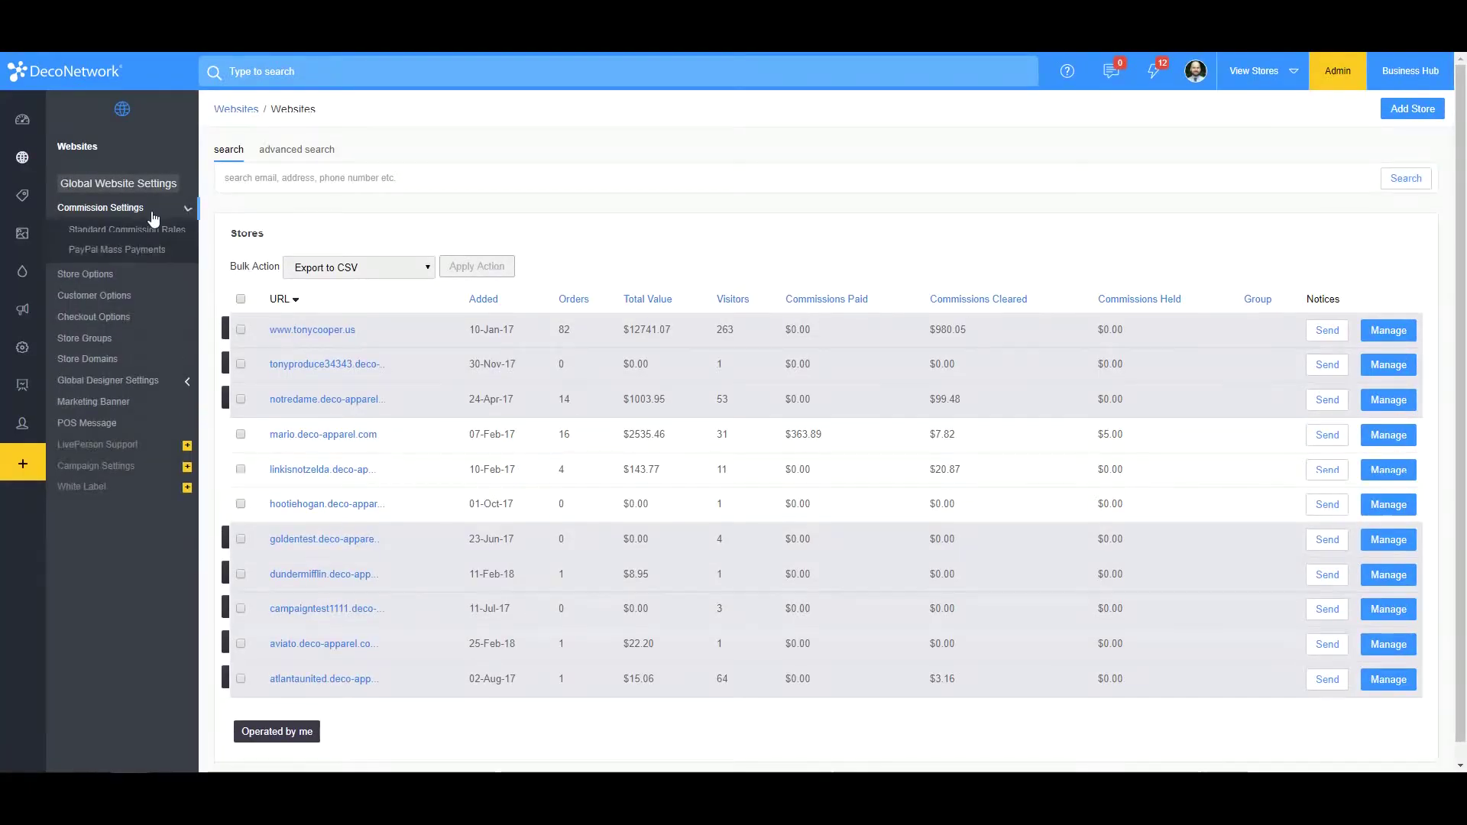
click(146, 233)
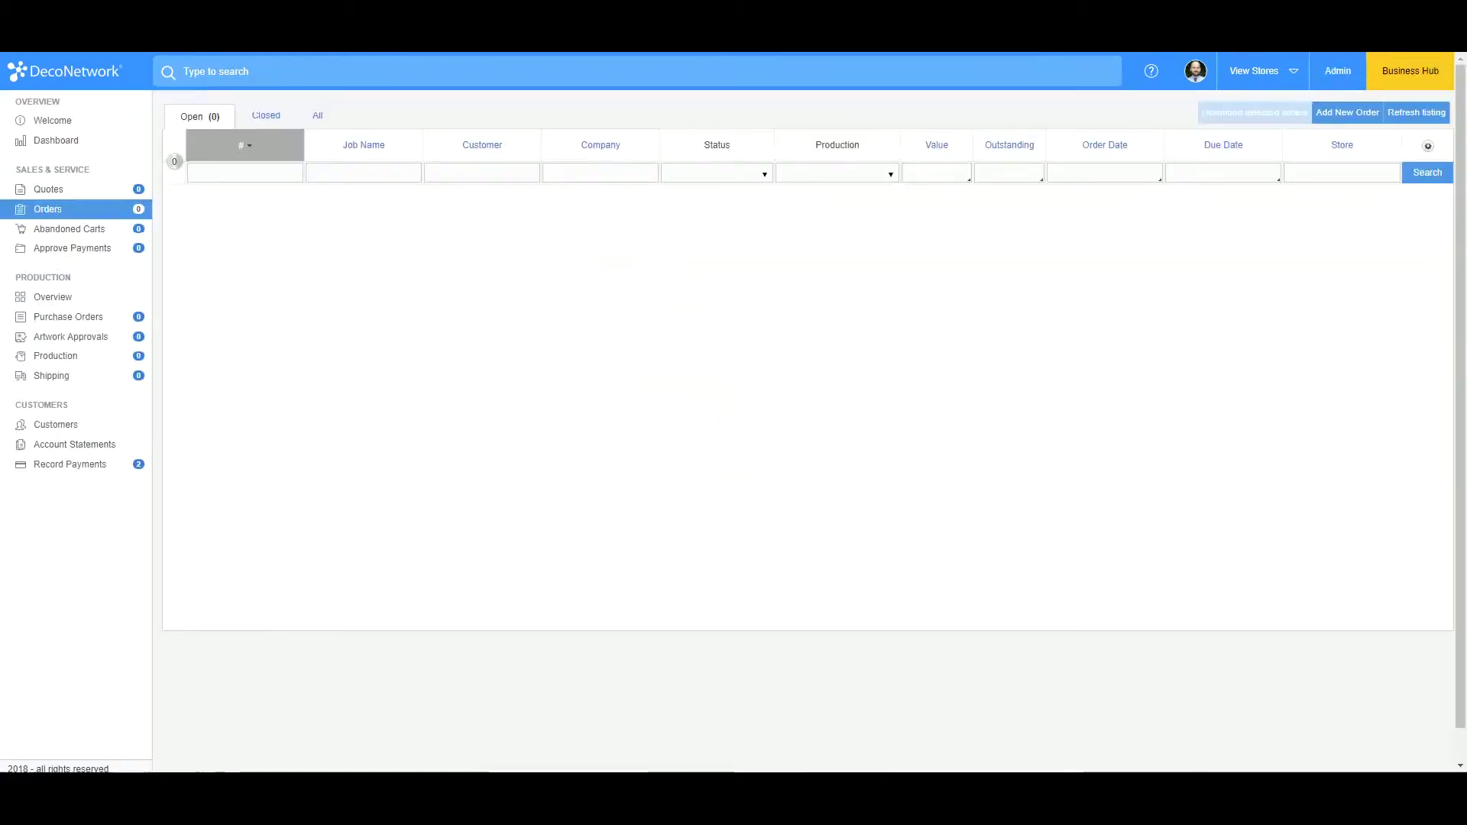
Step: Create and save an order for the test customer with one 4930 HD Cotton long sleeve T-shirt
click(1337, 115)
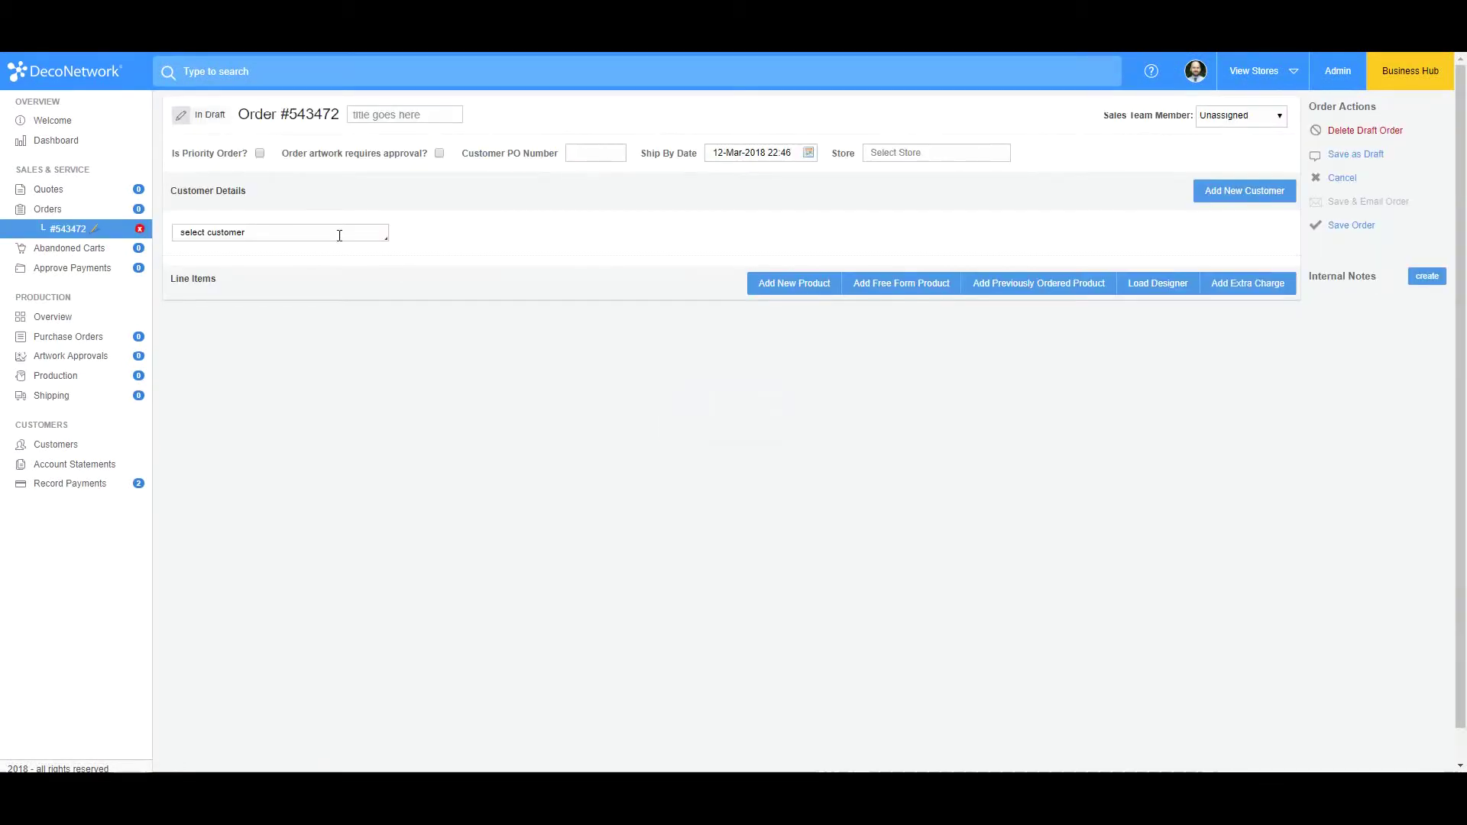
click(340, 235)
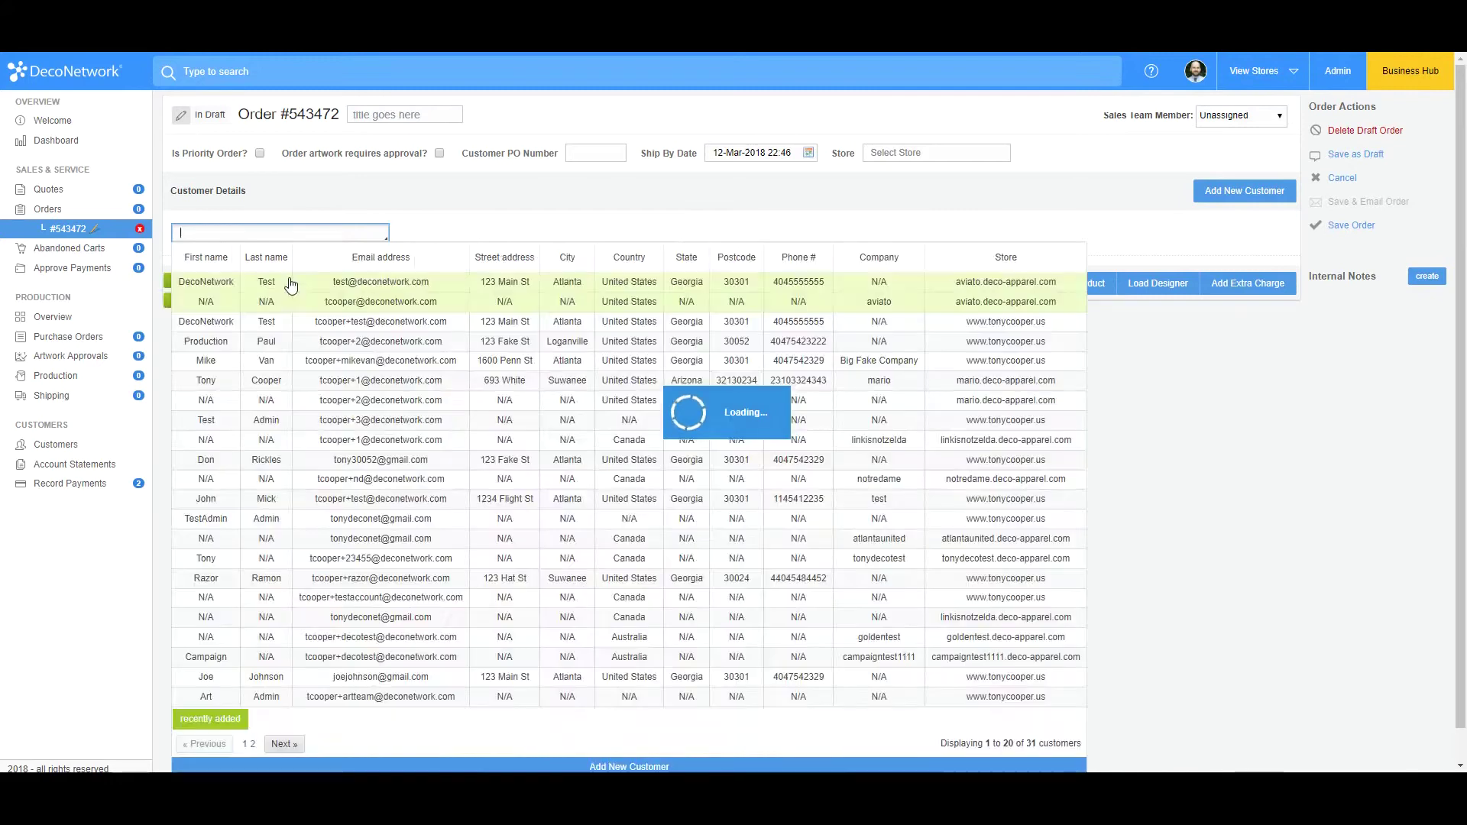
click(290, 280)
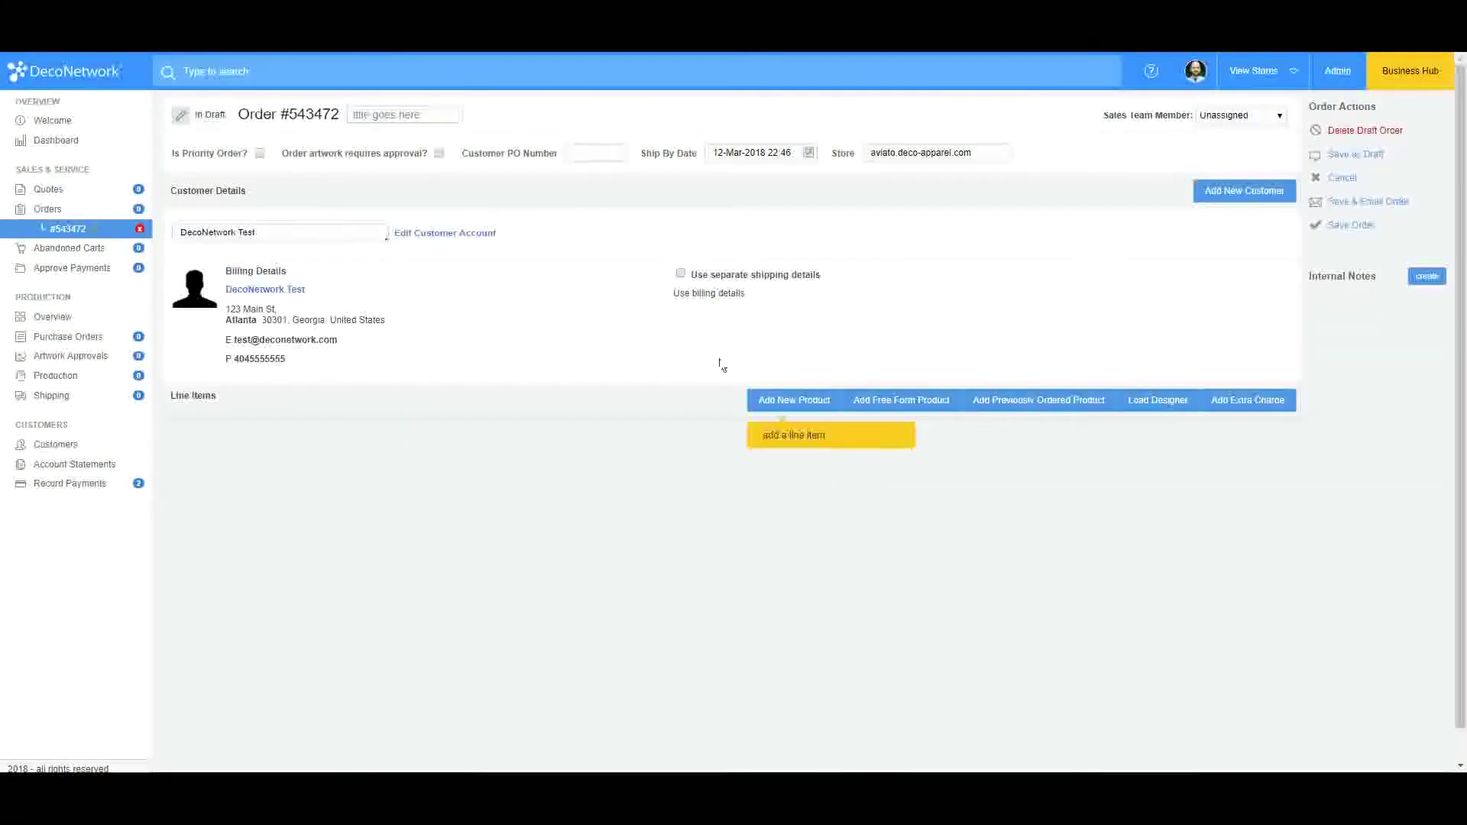
click(776, 411)
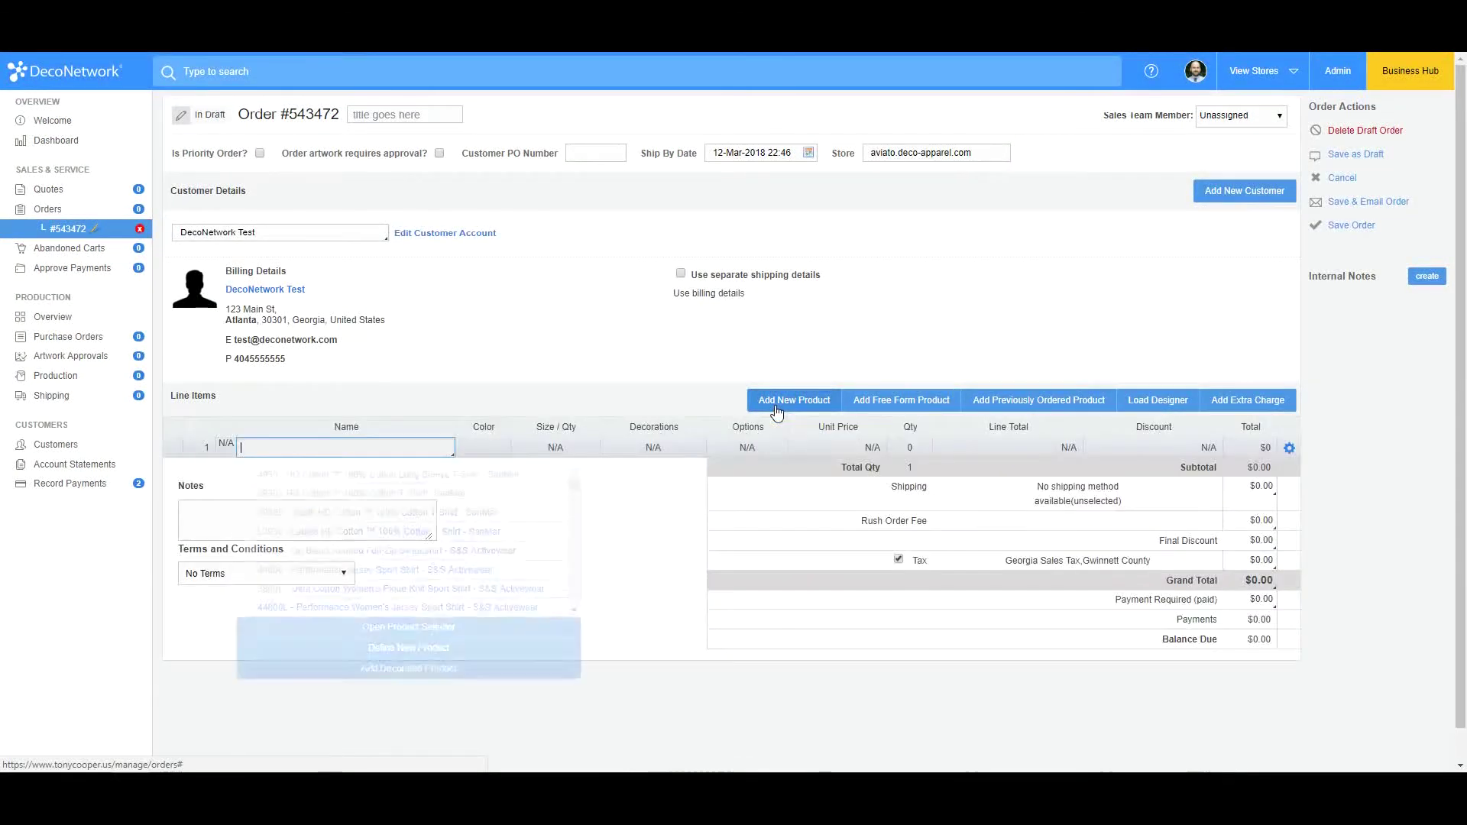
click(419, 469)
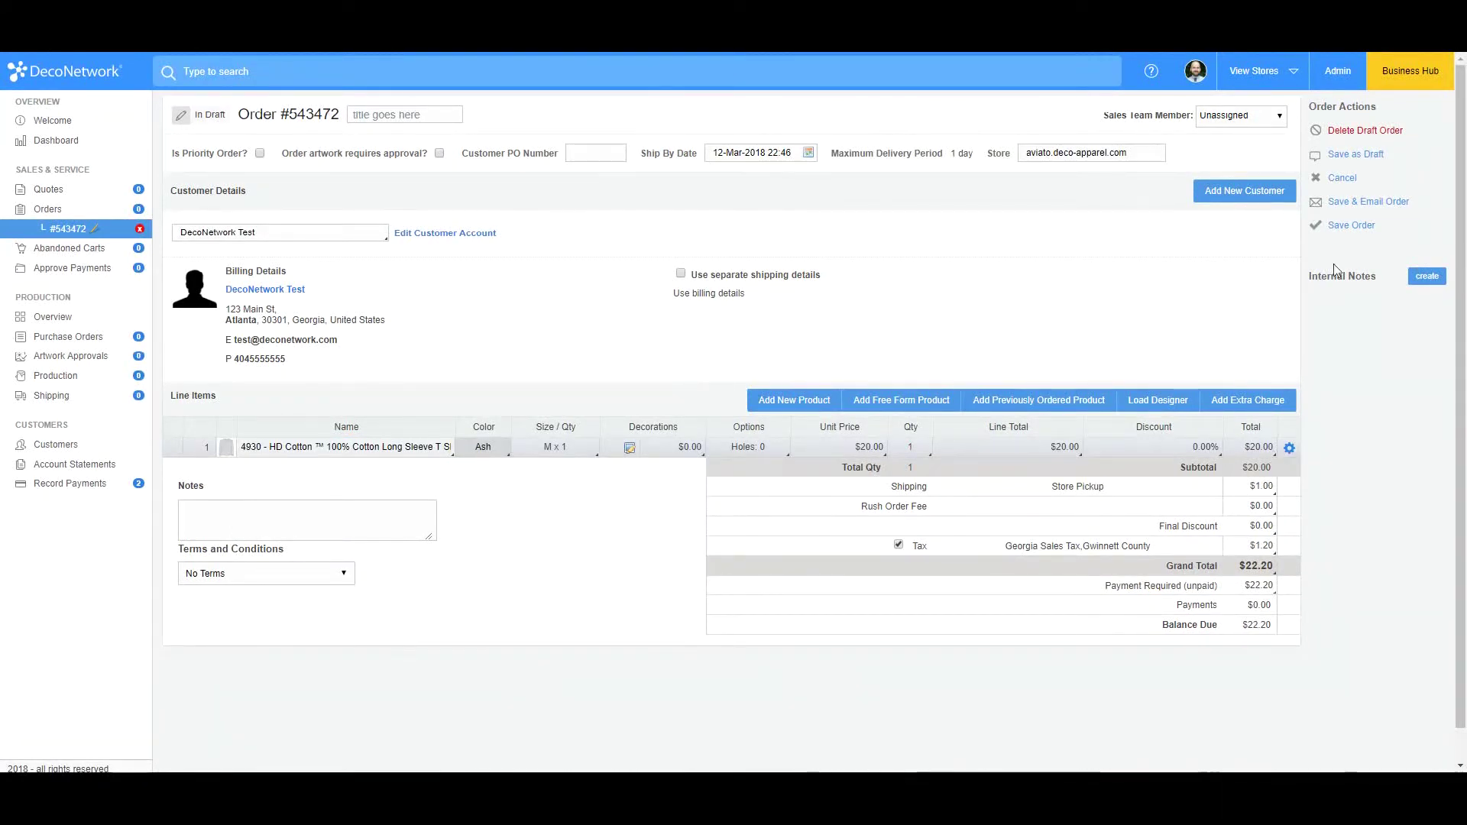
click(1343, 226)
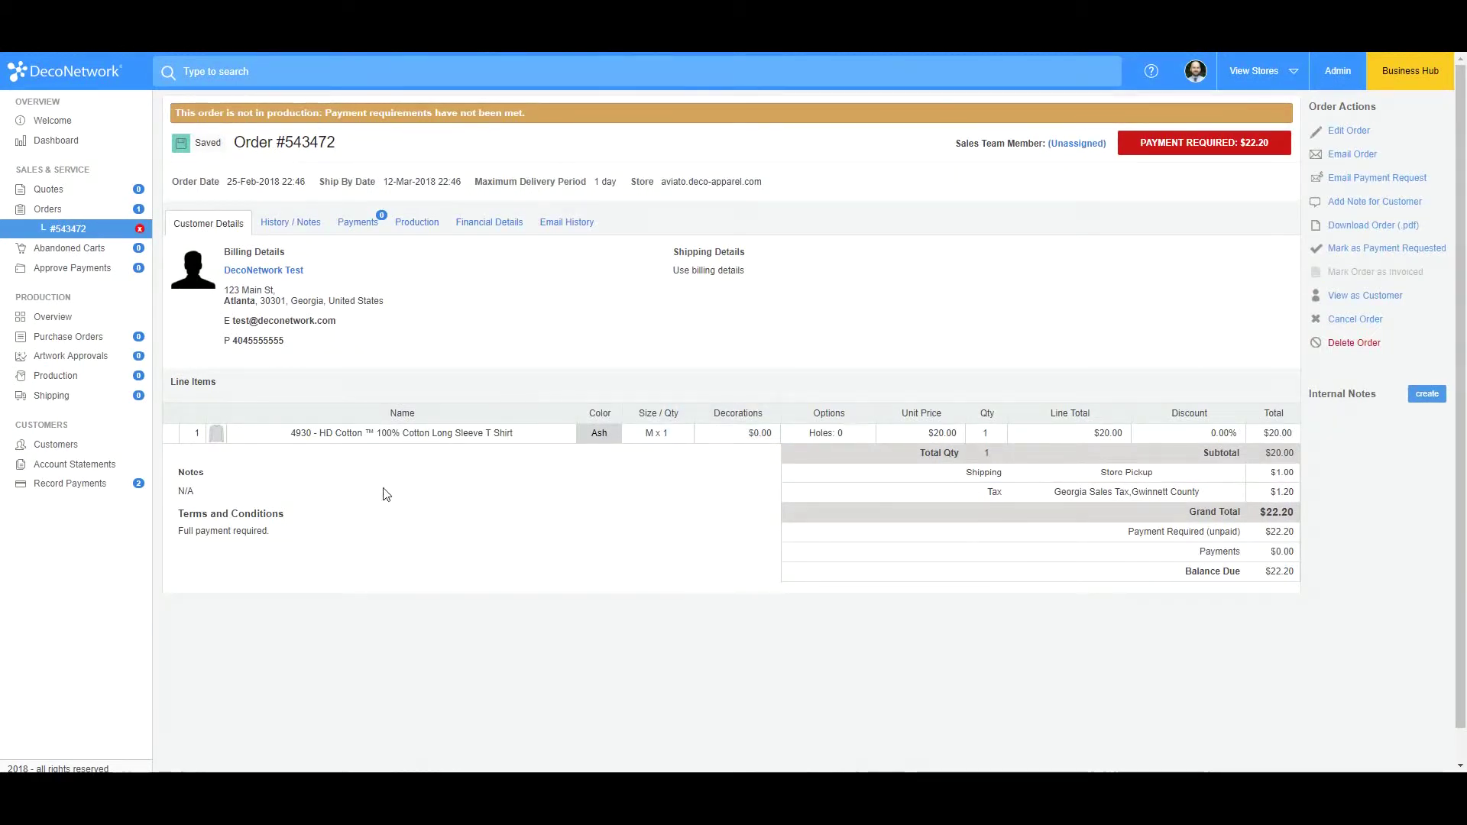
Step: Check the $20.00 line total and view the order's financial details showing the $4.00 commission
drag(1294, 433, 1255, 442)
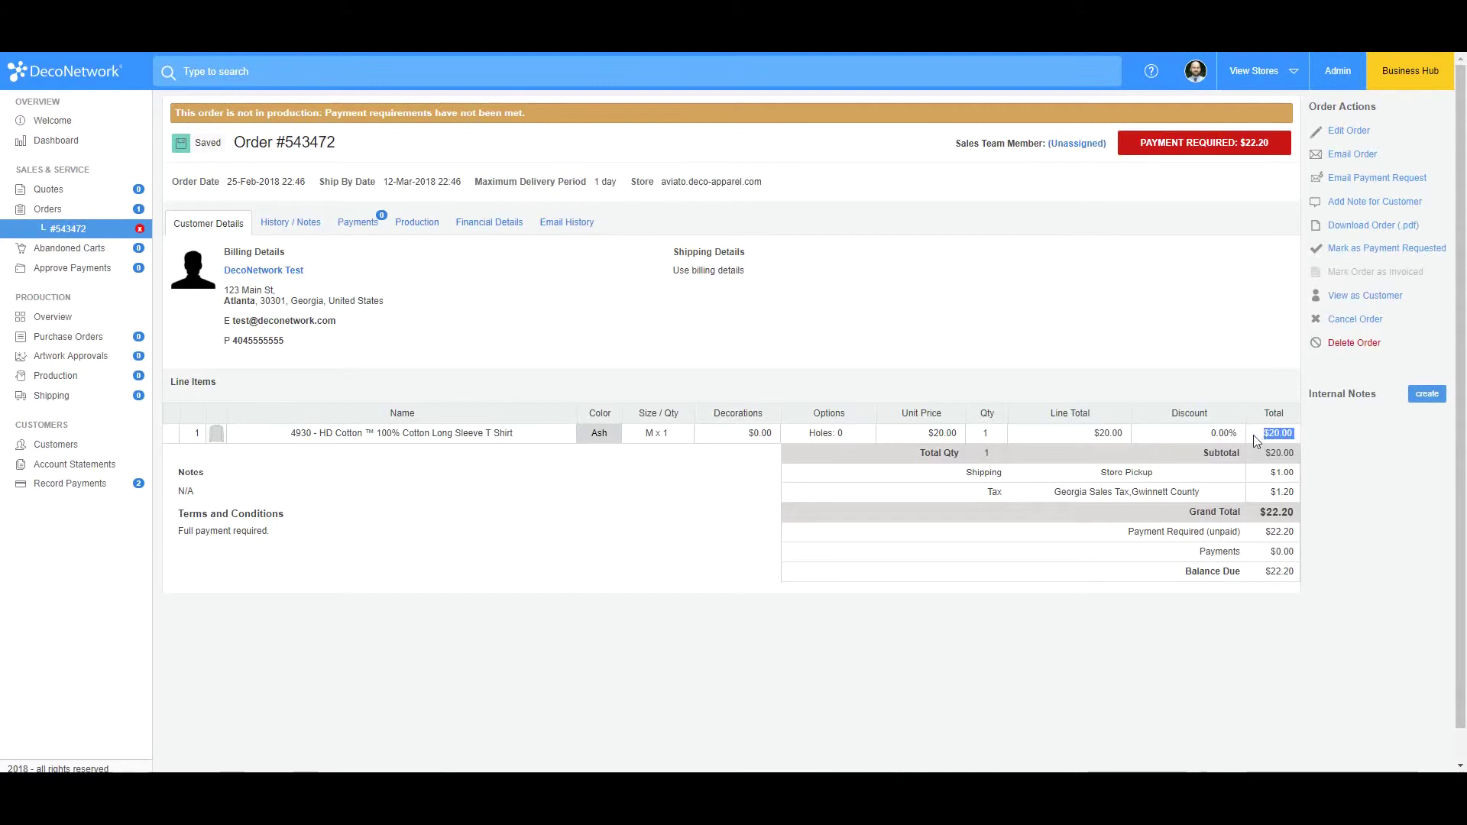
click(1269, 432)
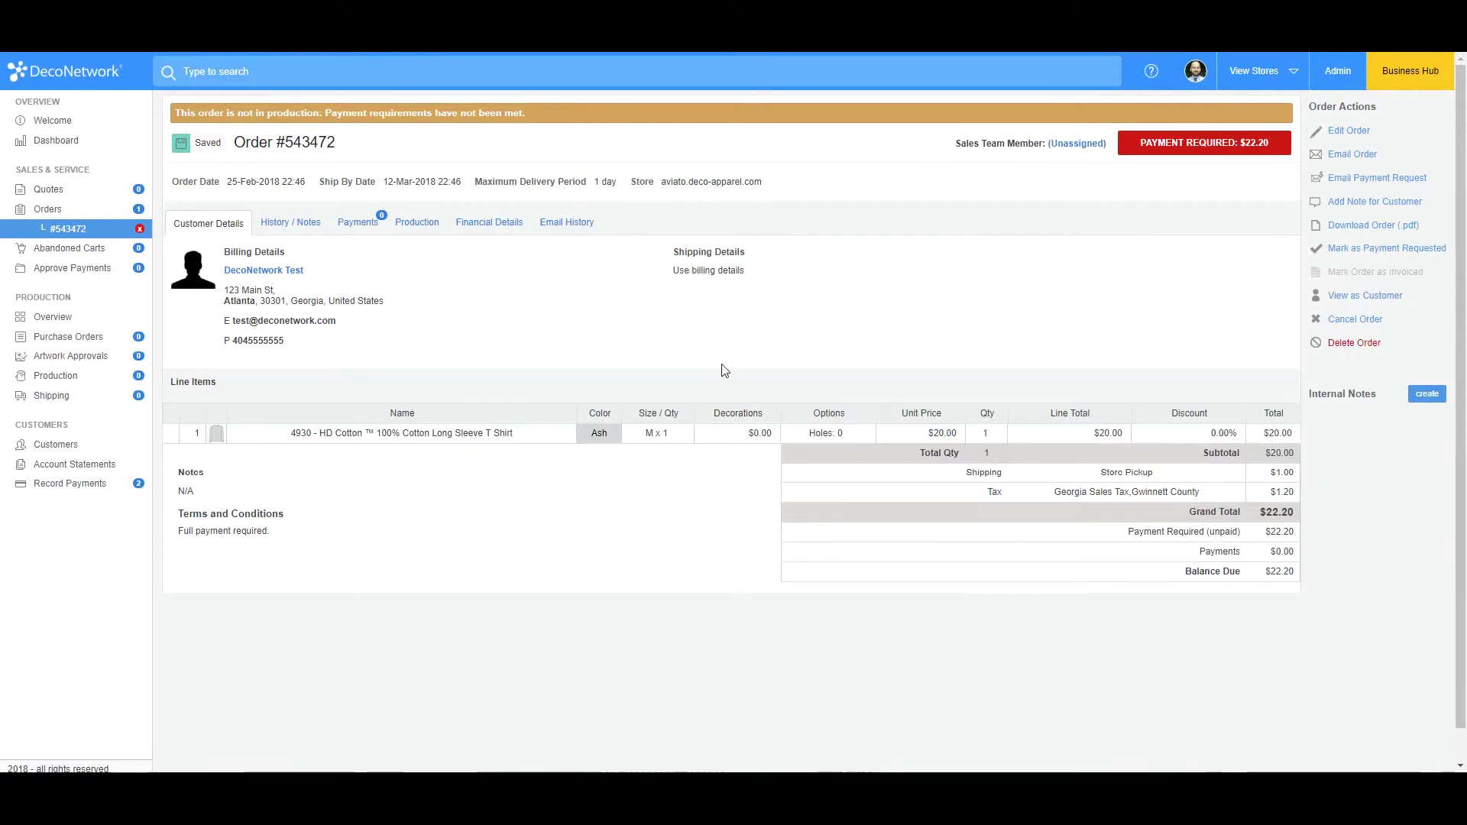
click(478, 230)
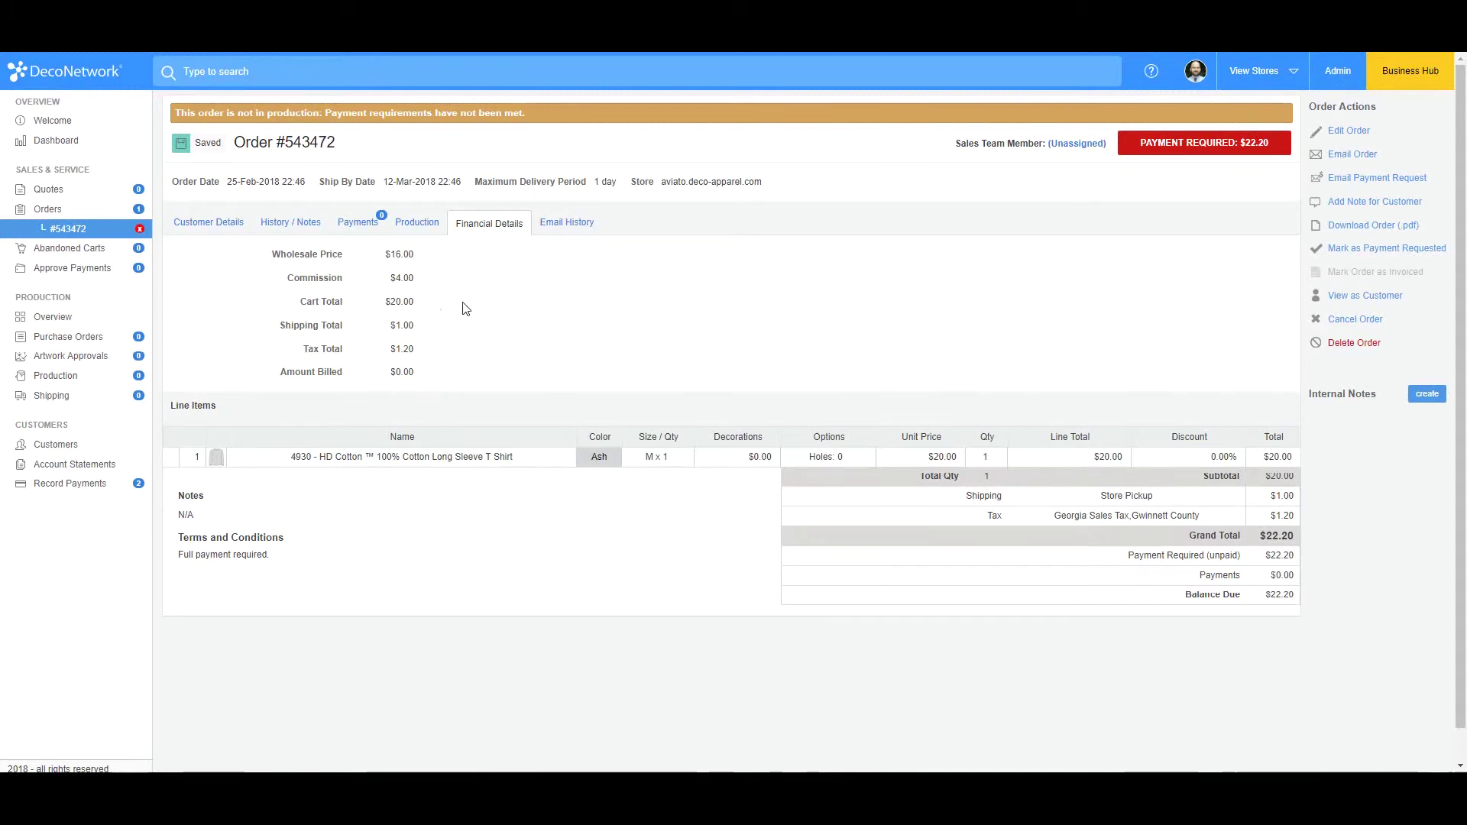
key(alt+Tab)
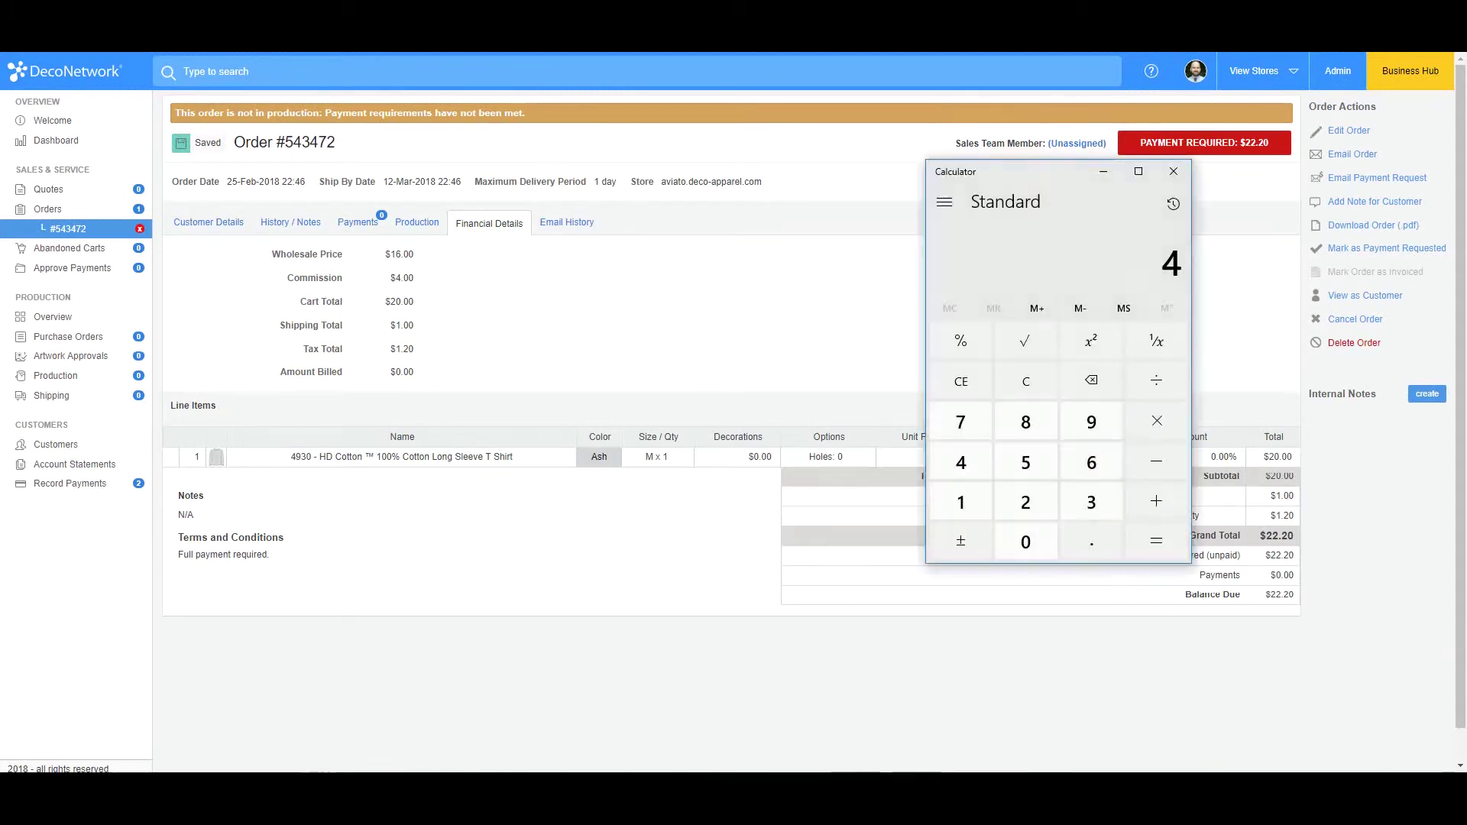
Step: Calculate 20 × 0.2 = 4 in Calculator, then close it
click(1028, 399)
text(20*.)
text(20 × 0.)
key(Return)
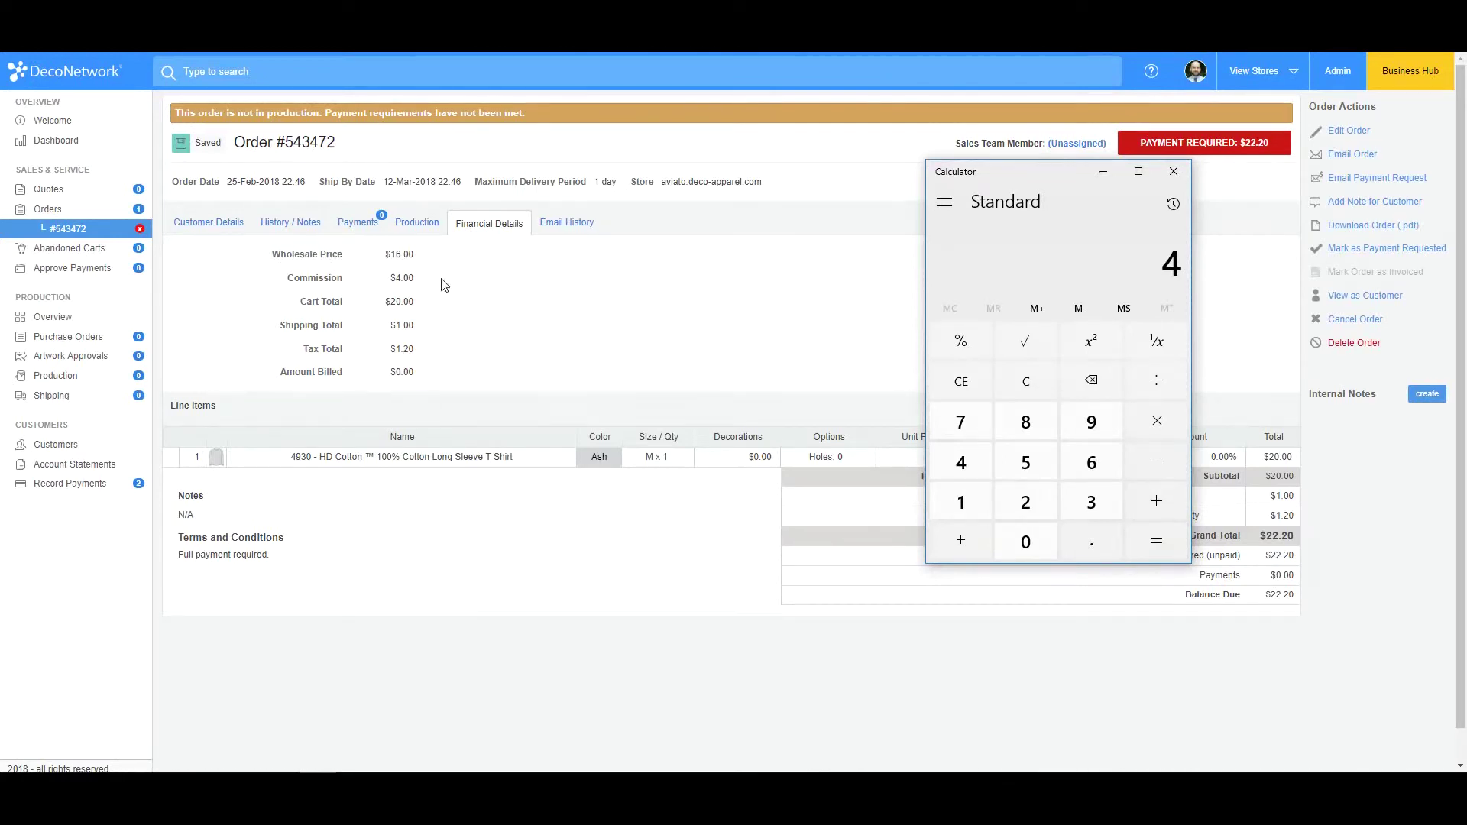
key(alt+F4)
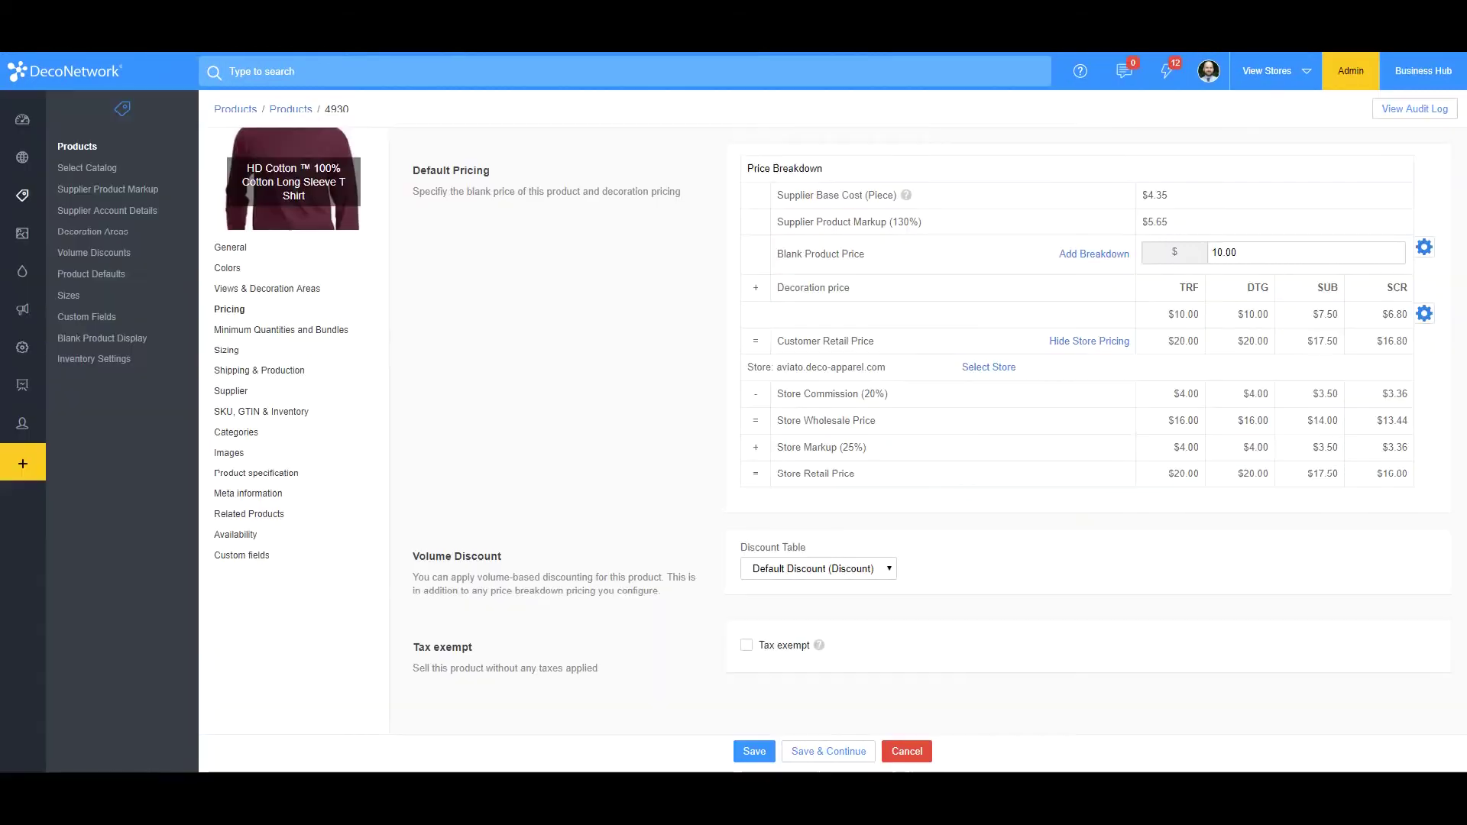
click(1093, 341)
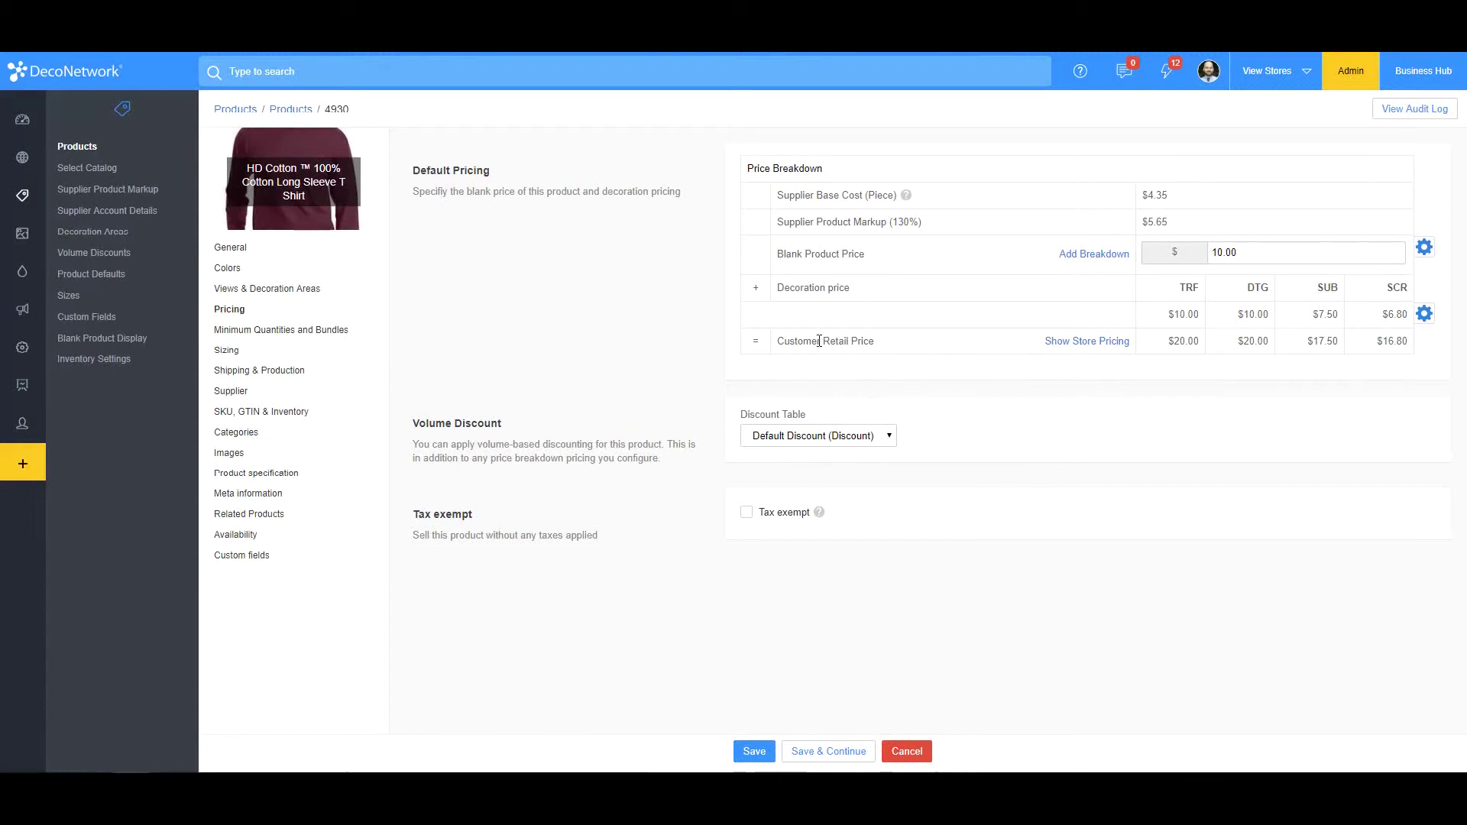
click(1059, 349)
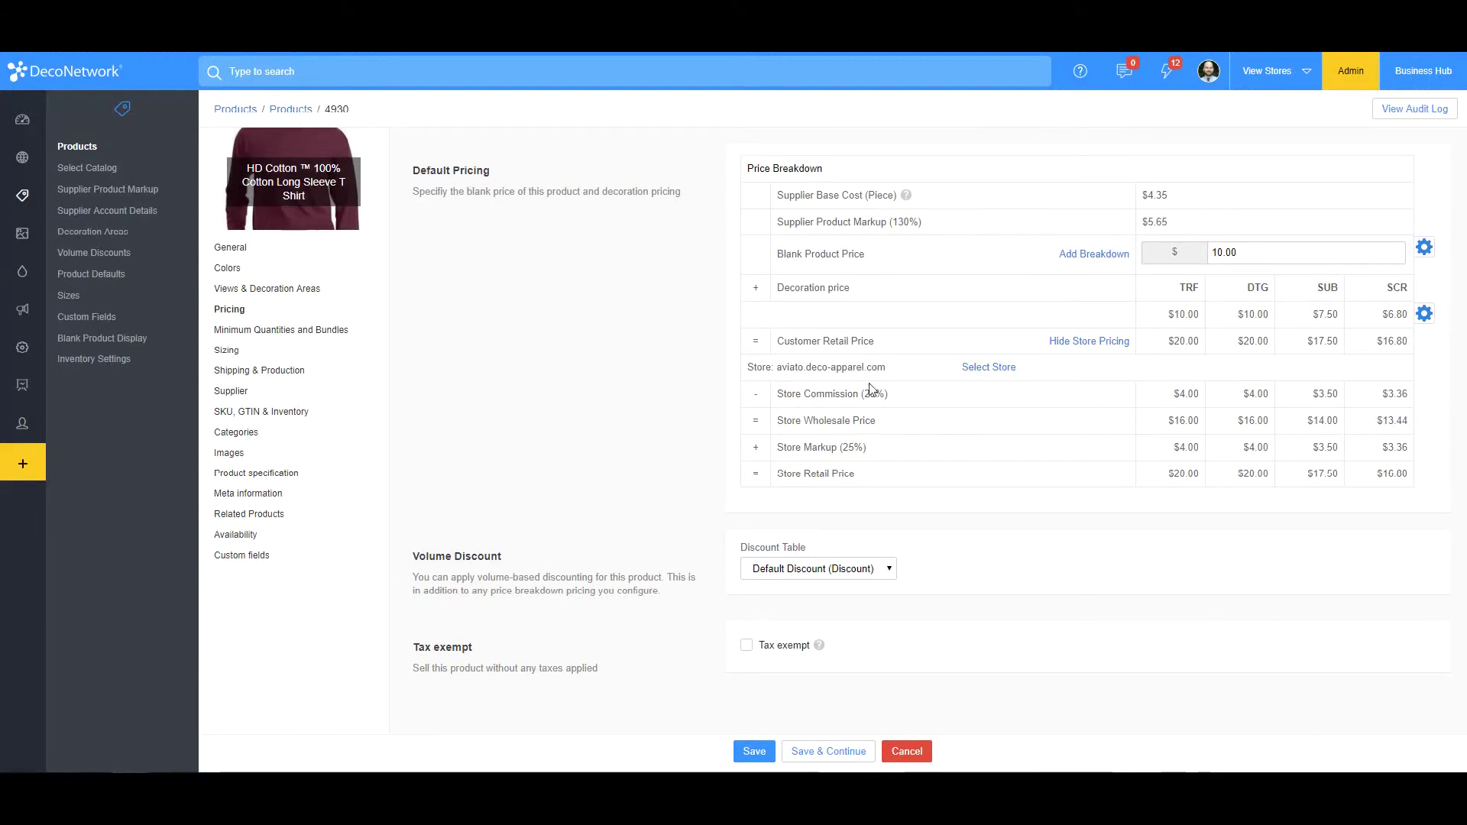
Step: Calculate 20 minus 20% = 16, then 16 × 1.25 = 20
key(alt+Tab)
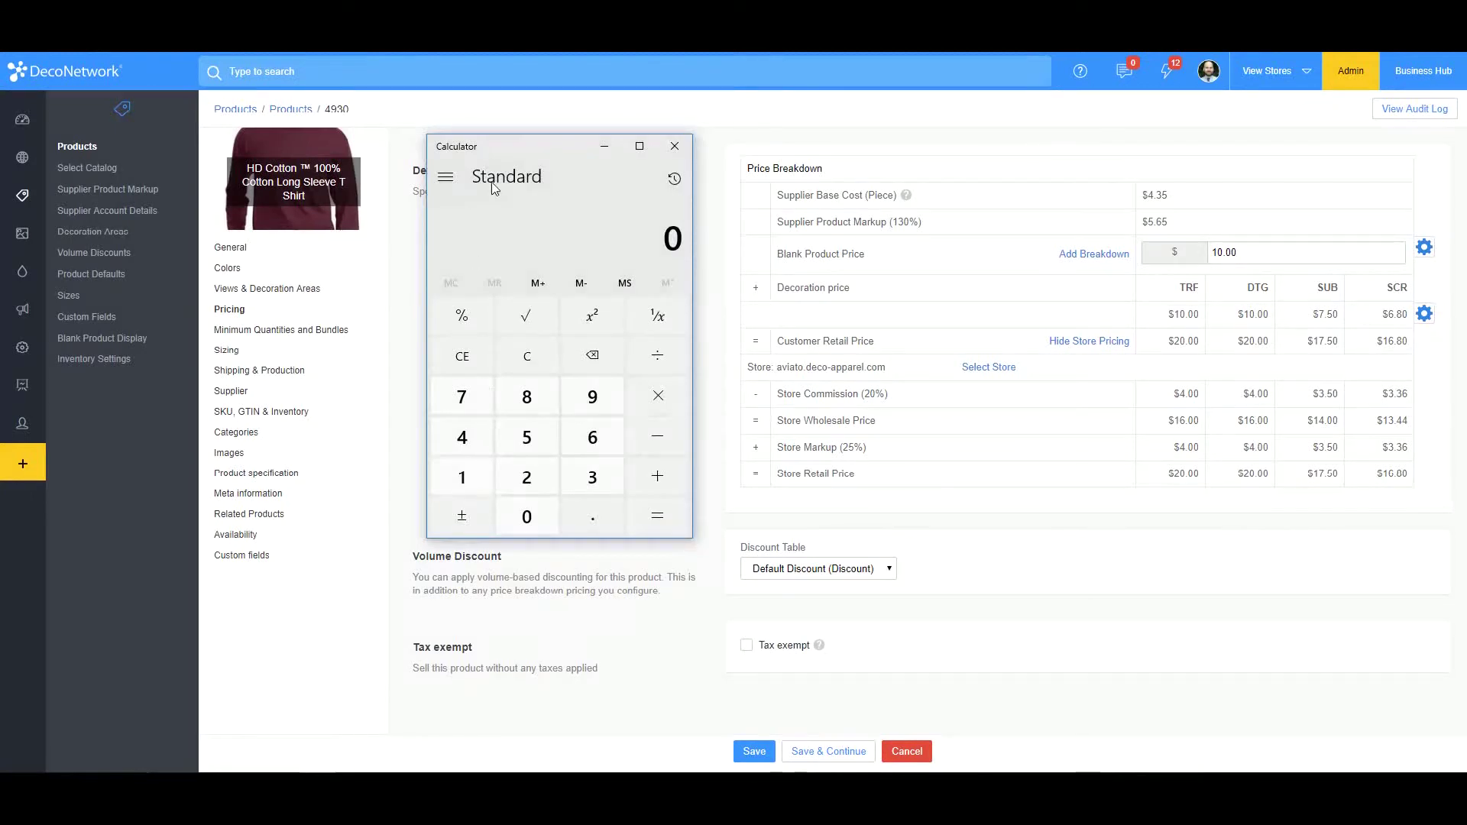
text(20 )
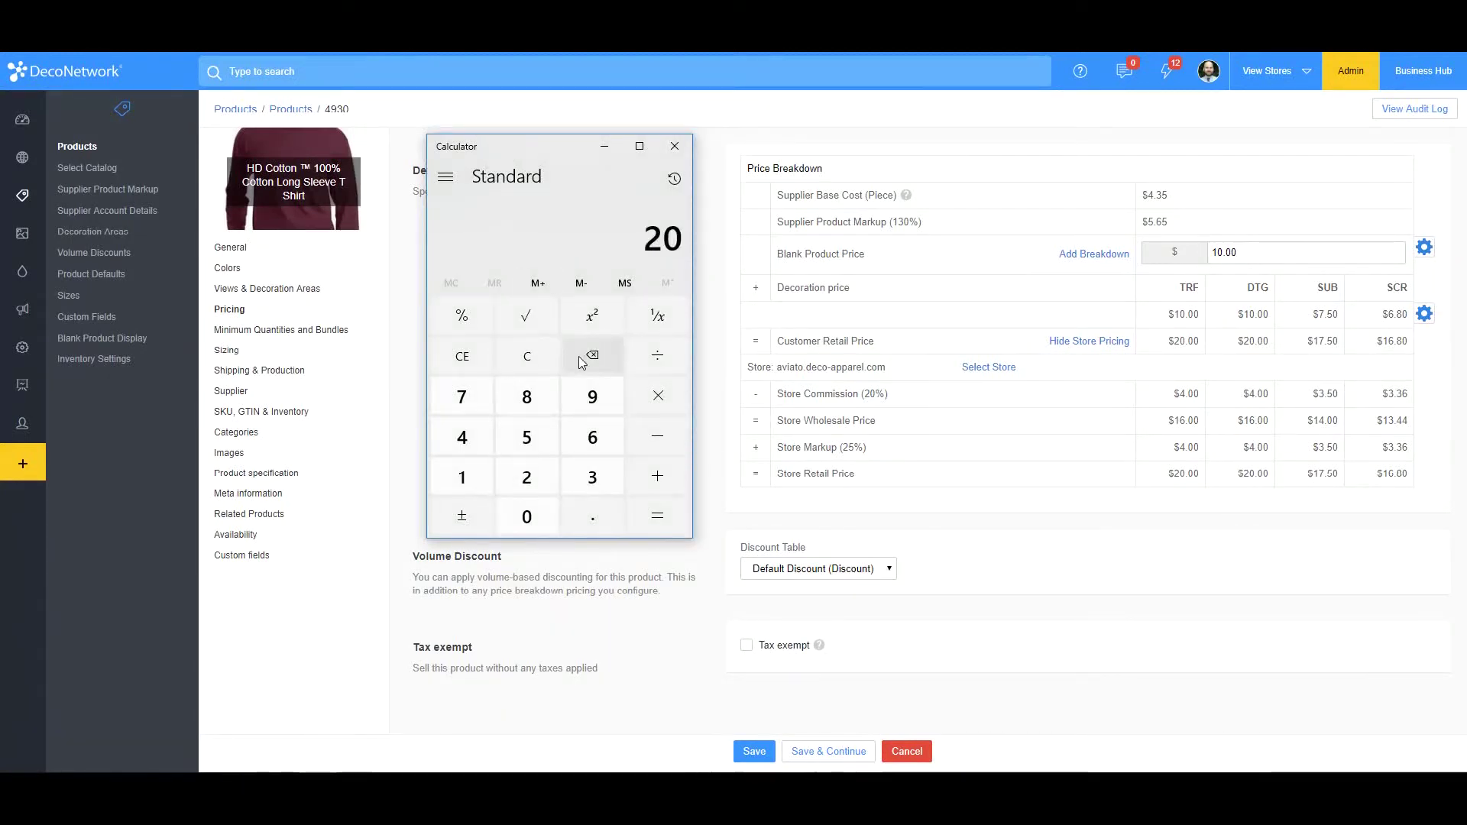
text(- 20)
click(476, 323)
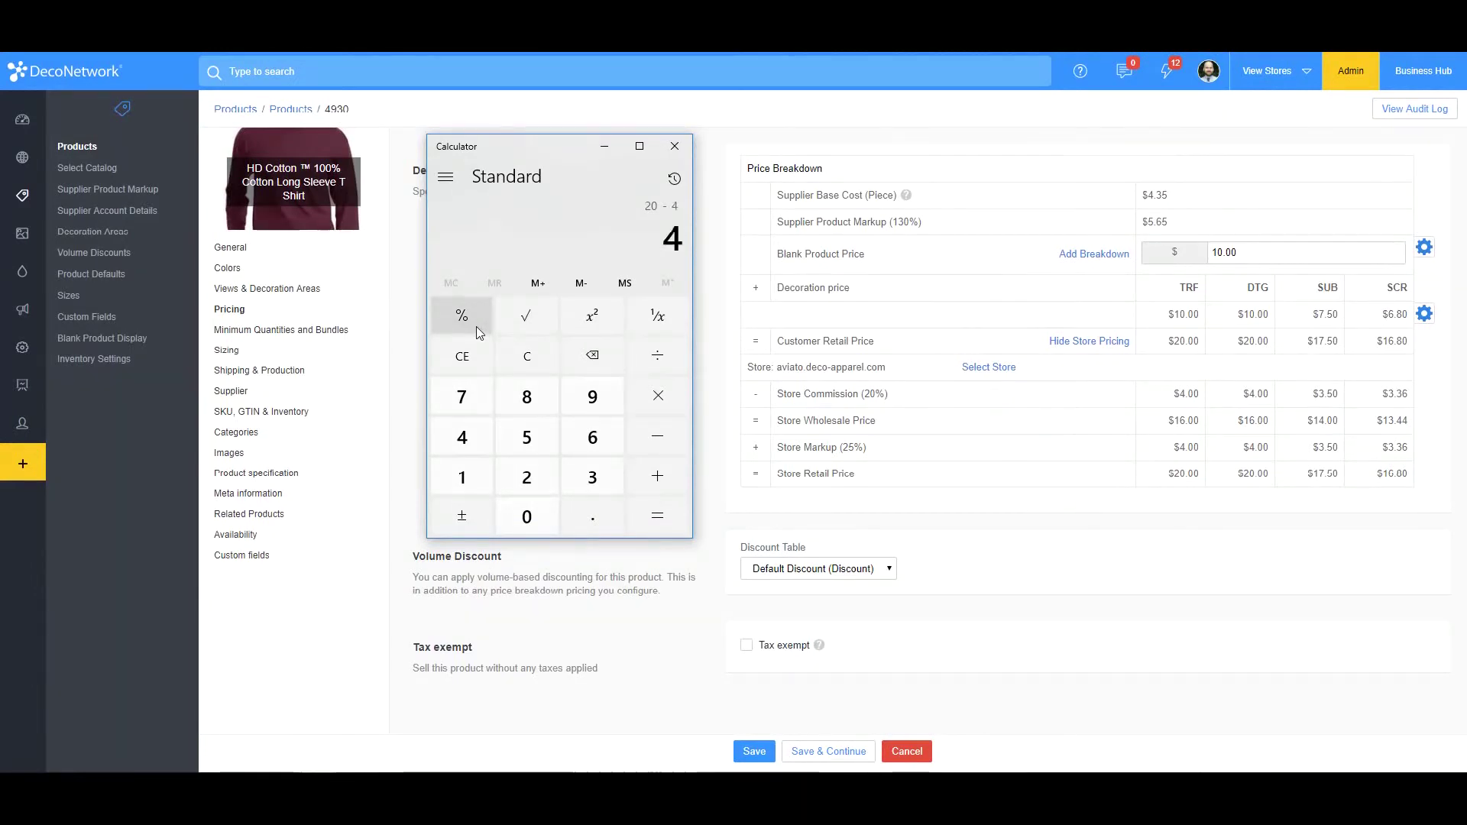
key(Return)
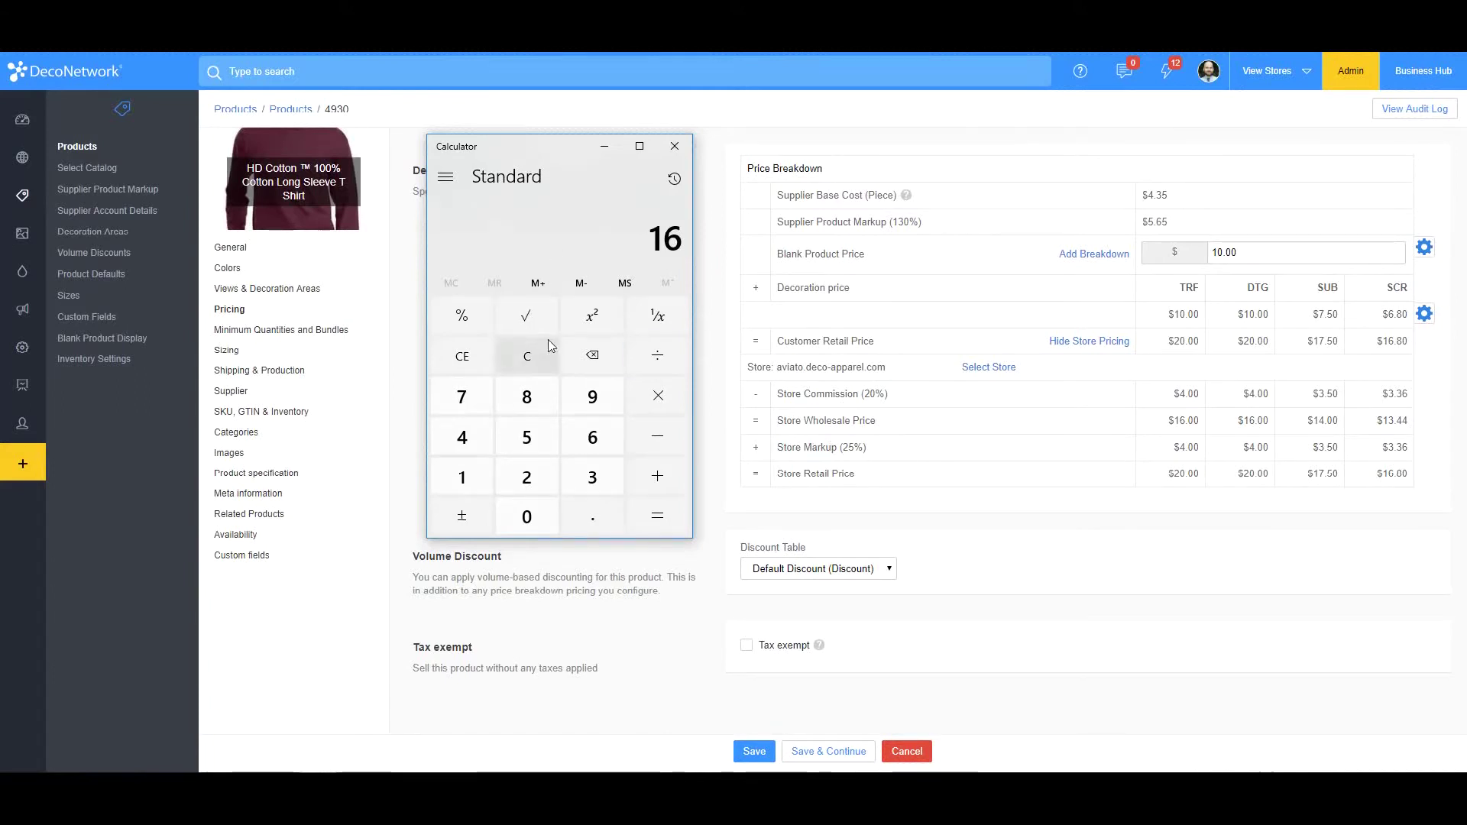
text(1.25)
key(Return)
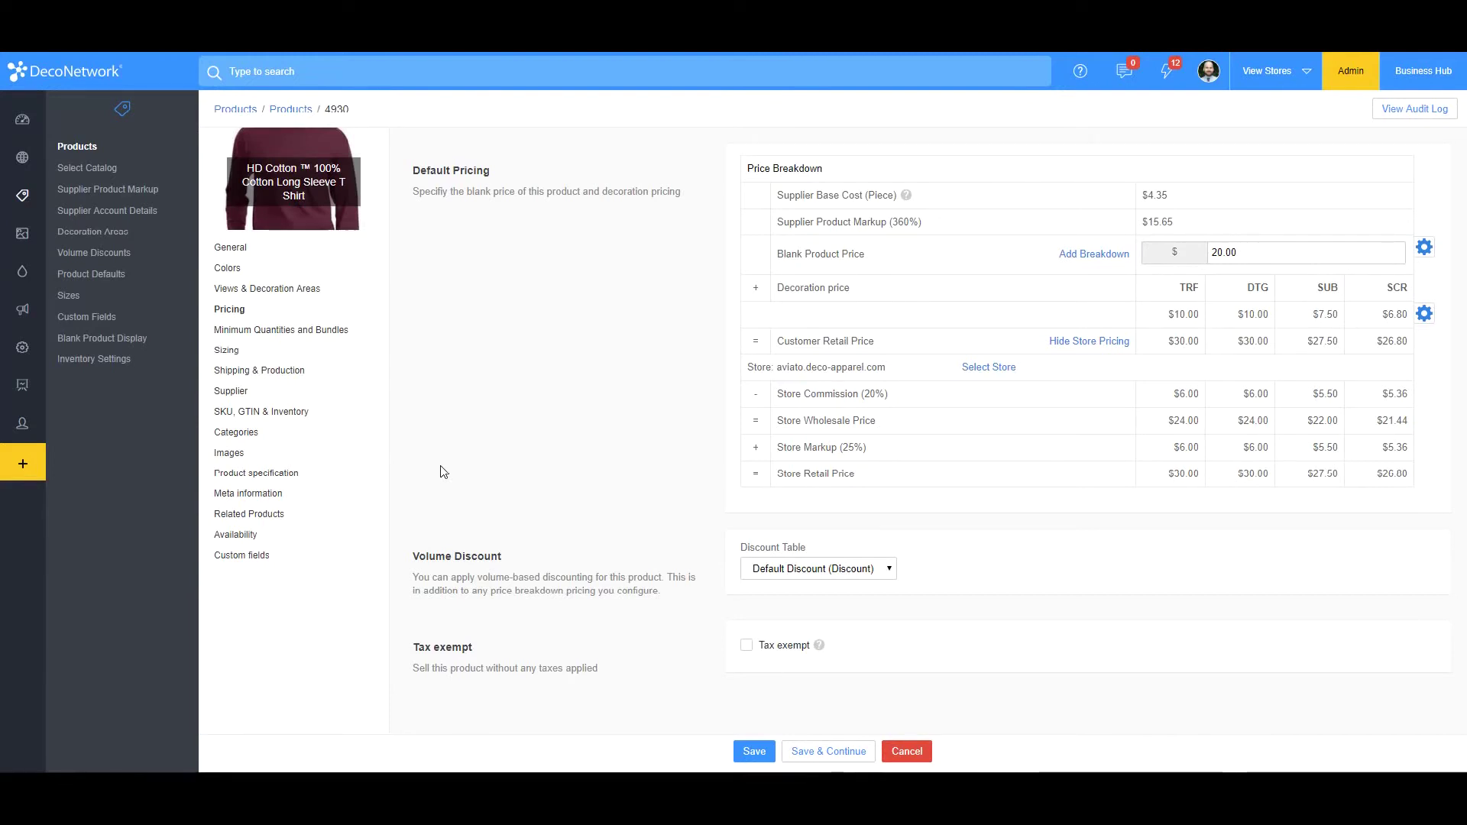
Step: Open the aviato store's commission settings from its Administration options
click(19, 158)
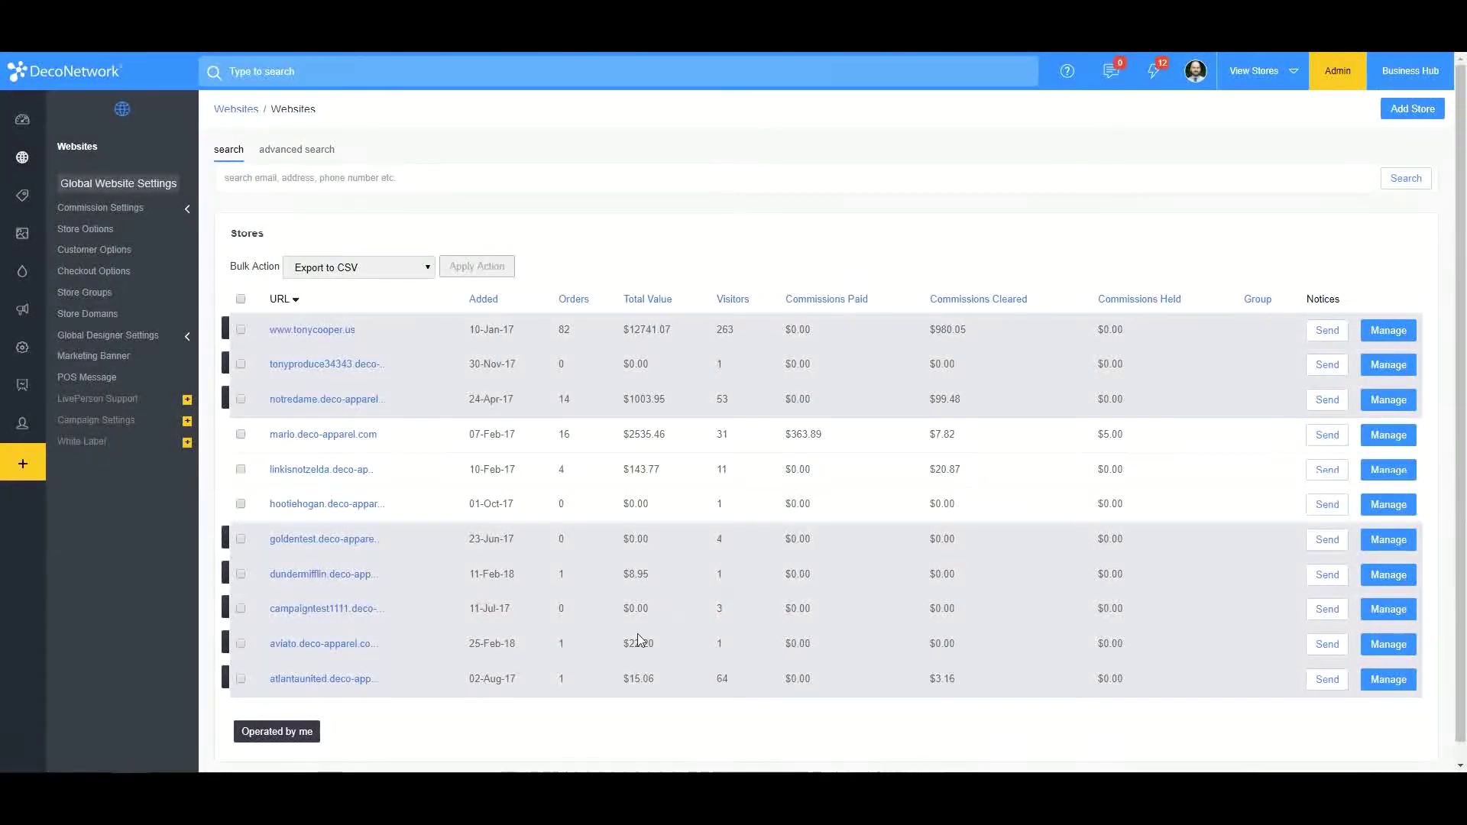
click(1388, 648)
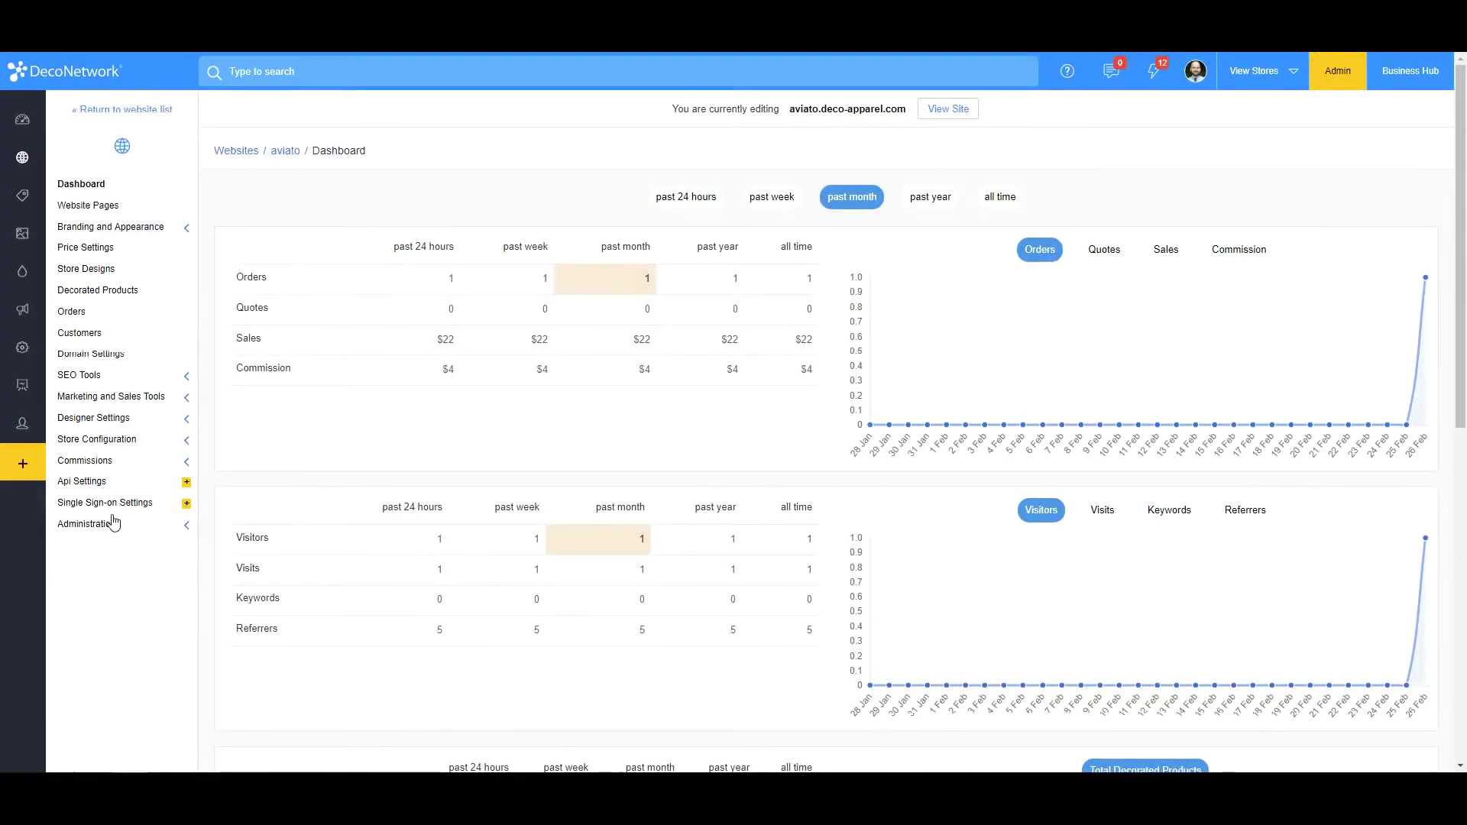
click(116, 533)
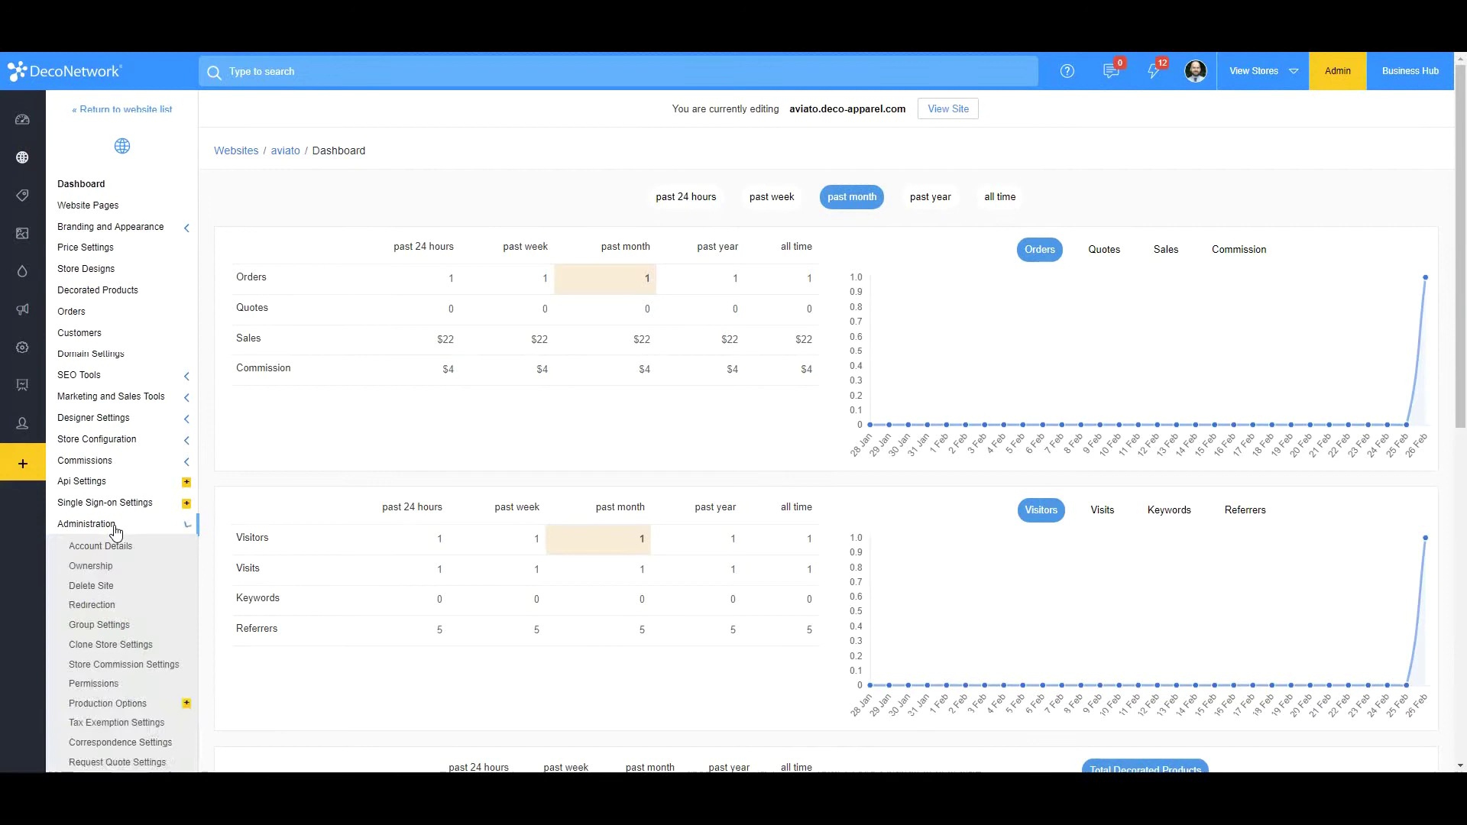
click(151, 677)
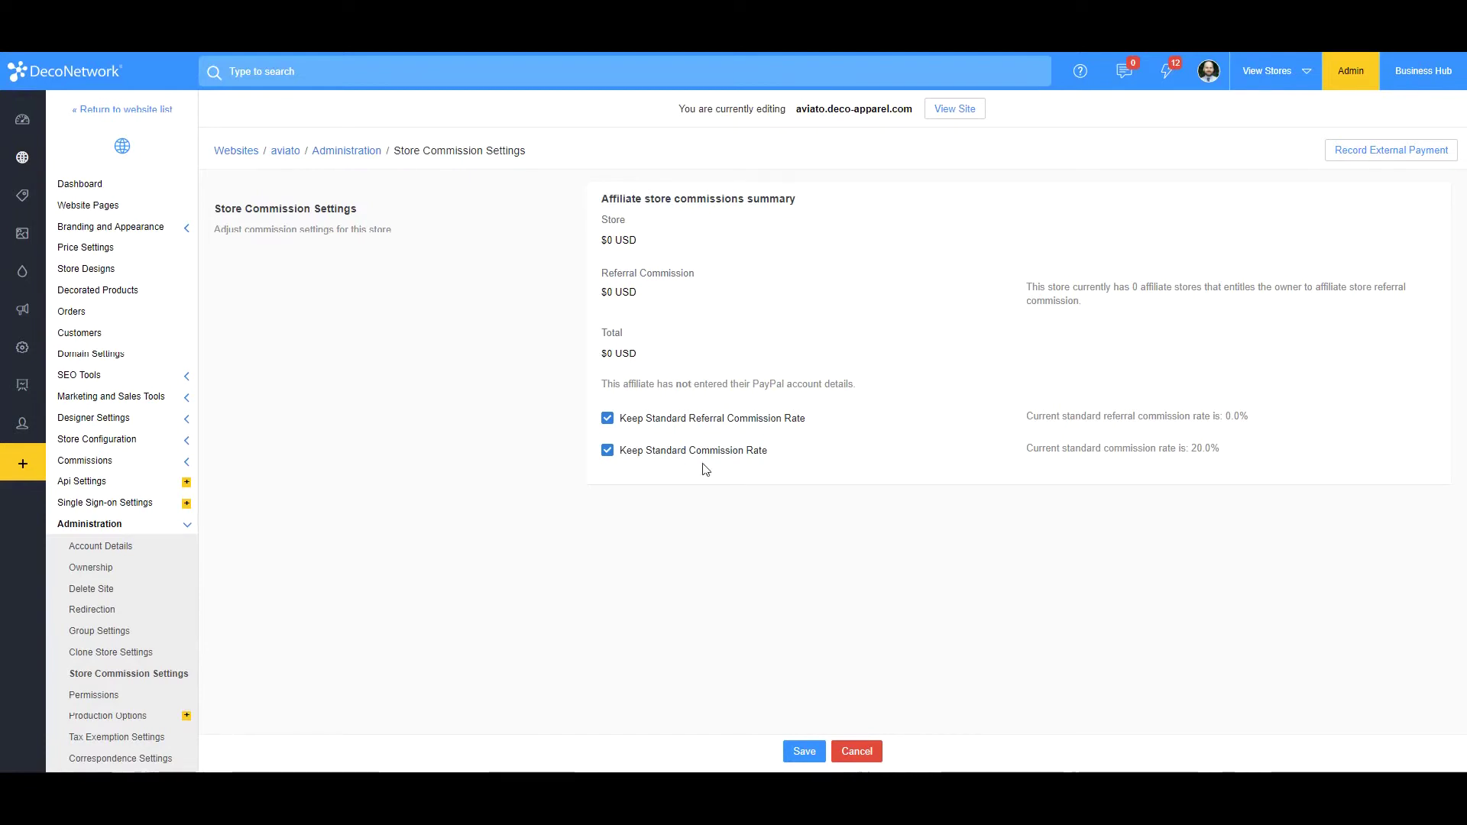
Step: Replace the standard 20.0% rate with a custom 10.00% store default commission
click(608, 453)
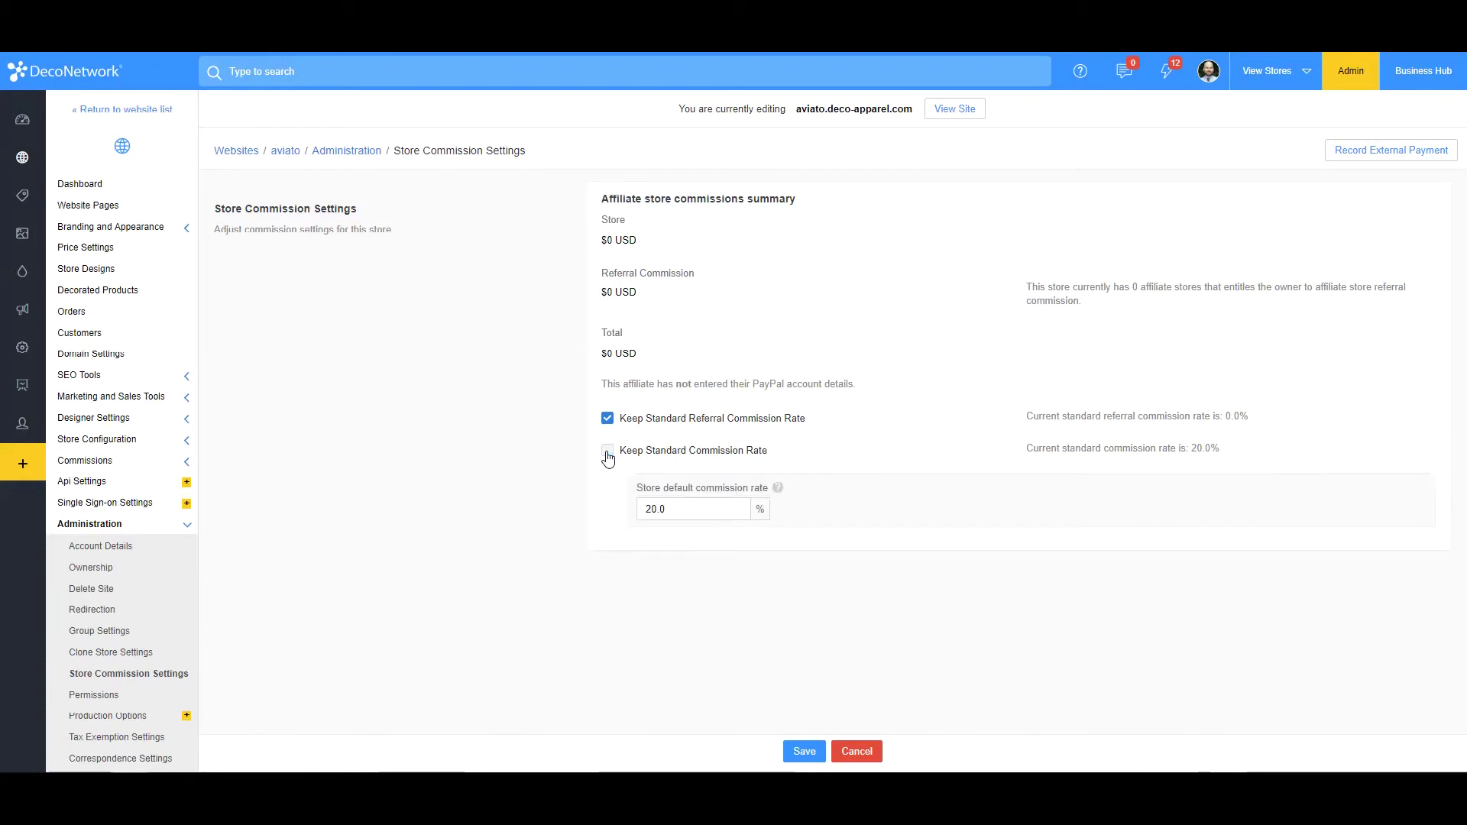
drag(688, 510, 642, 510)
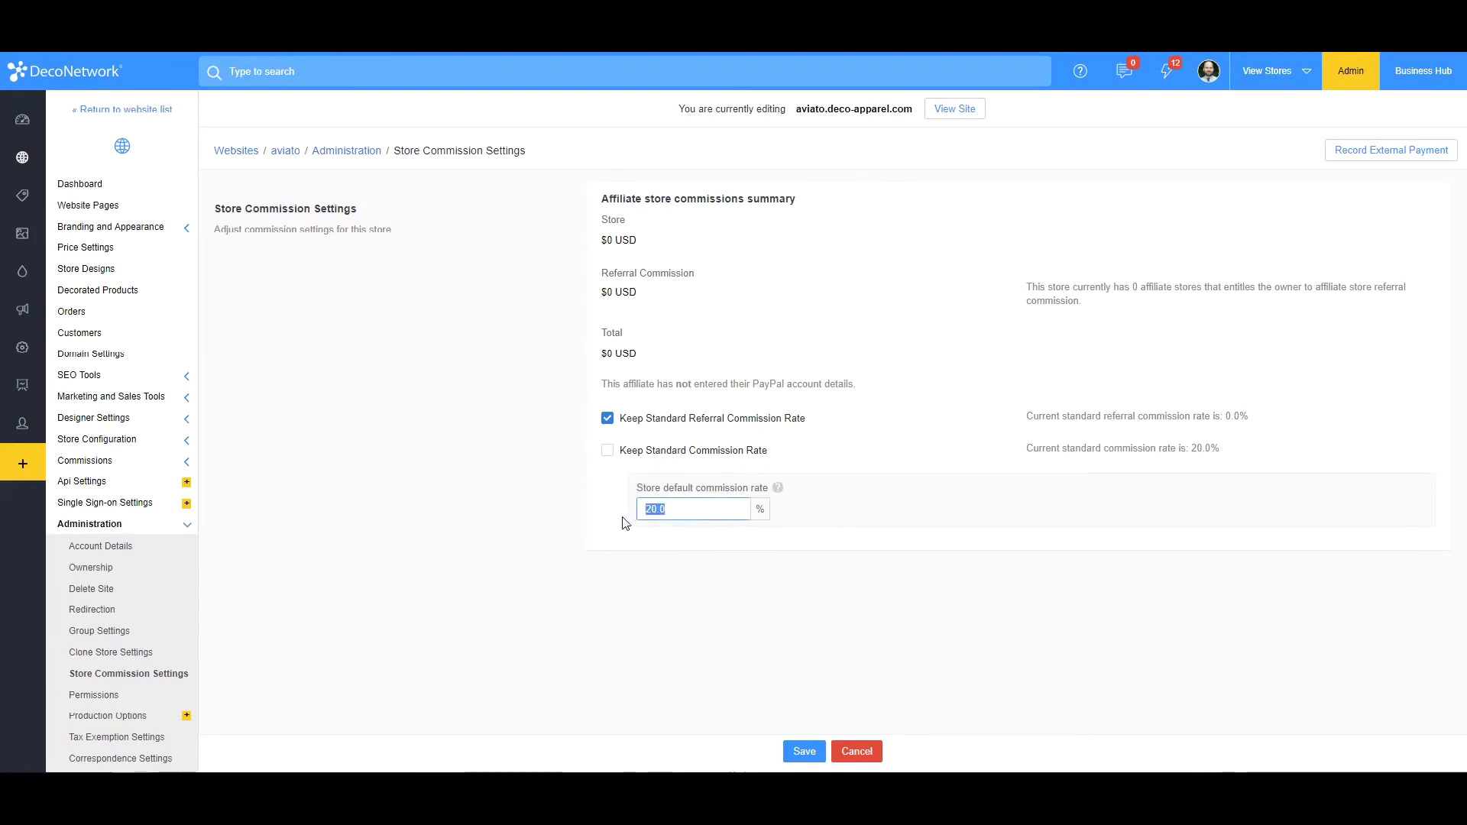
text(10.00)
click(697, 583)
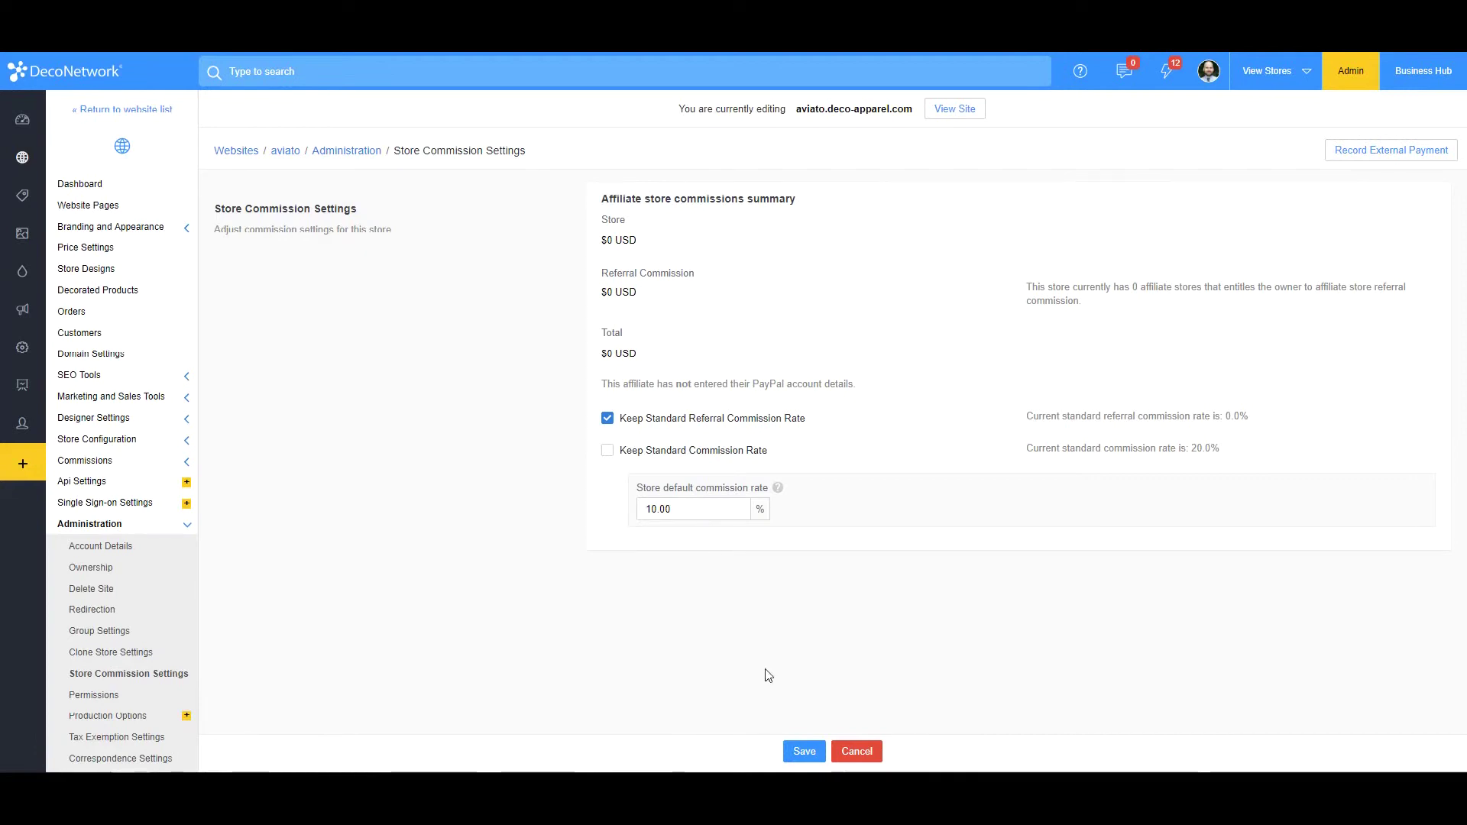
Step: Save the 10% commission and show product 4930's store pricing for aviato
click(802, 755)
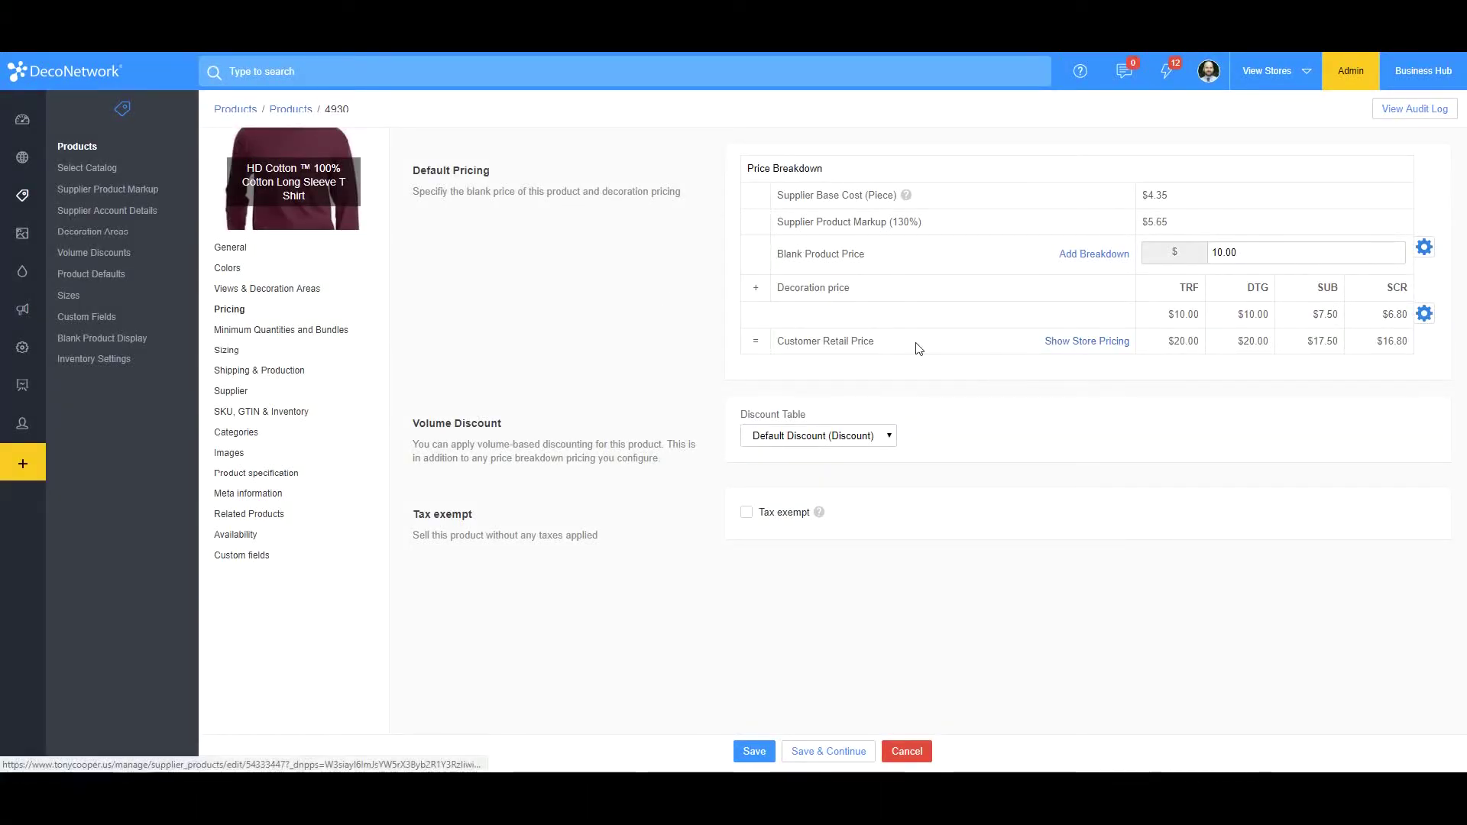
click(1124, 346)
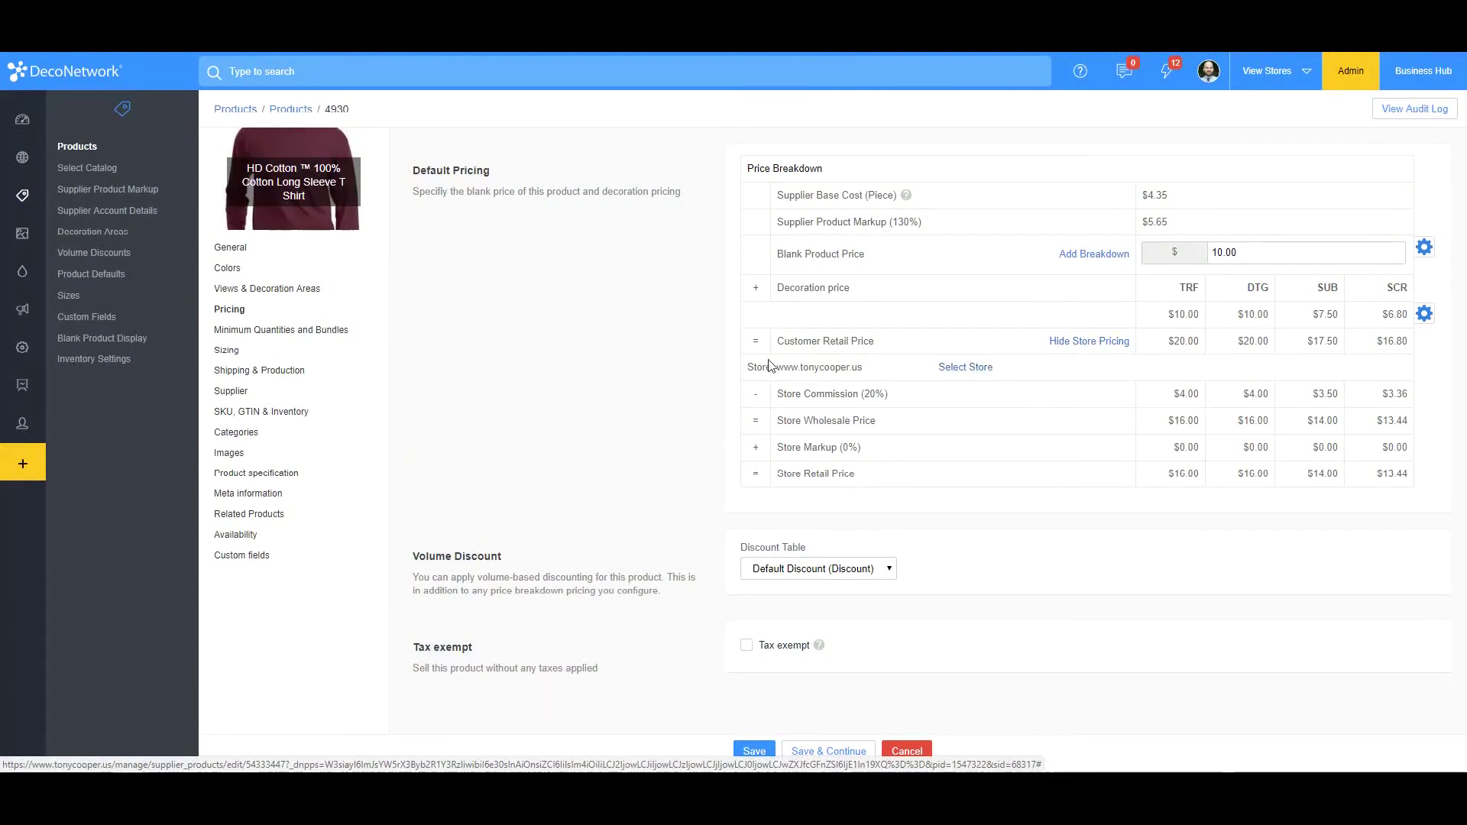
click(974, 369)
scroll(825, 535, down, 3)
click(959, 580)
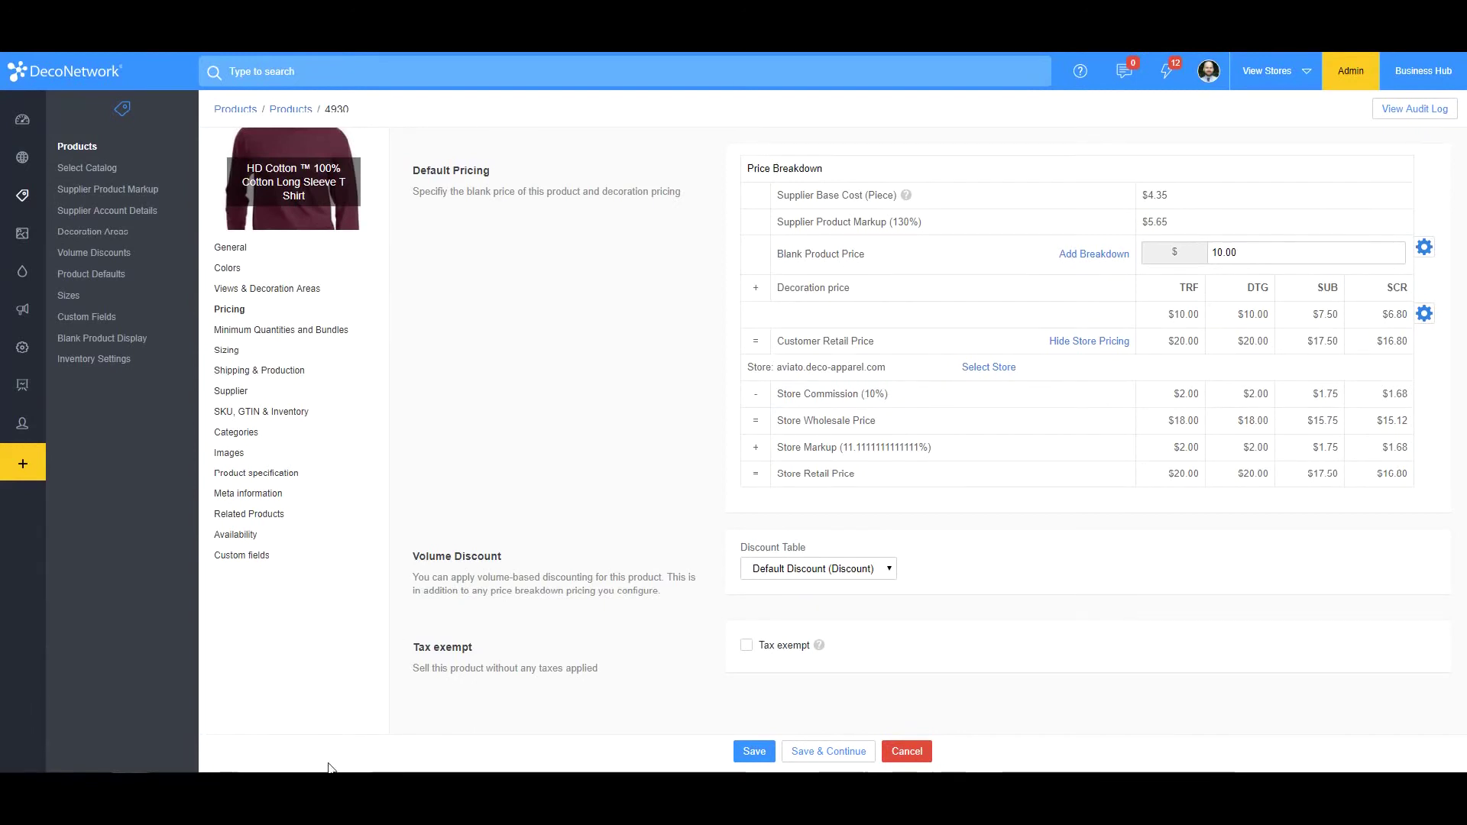
key(alt+Tab)
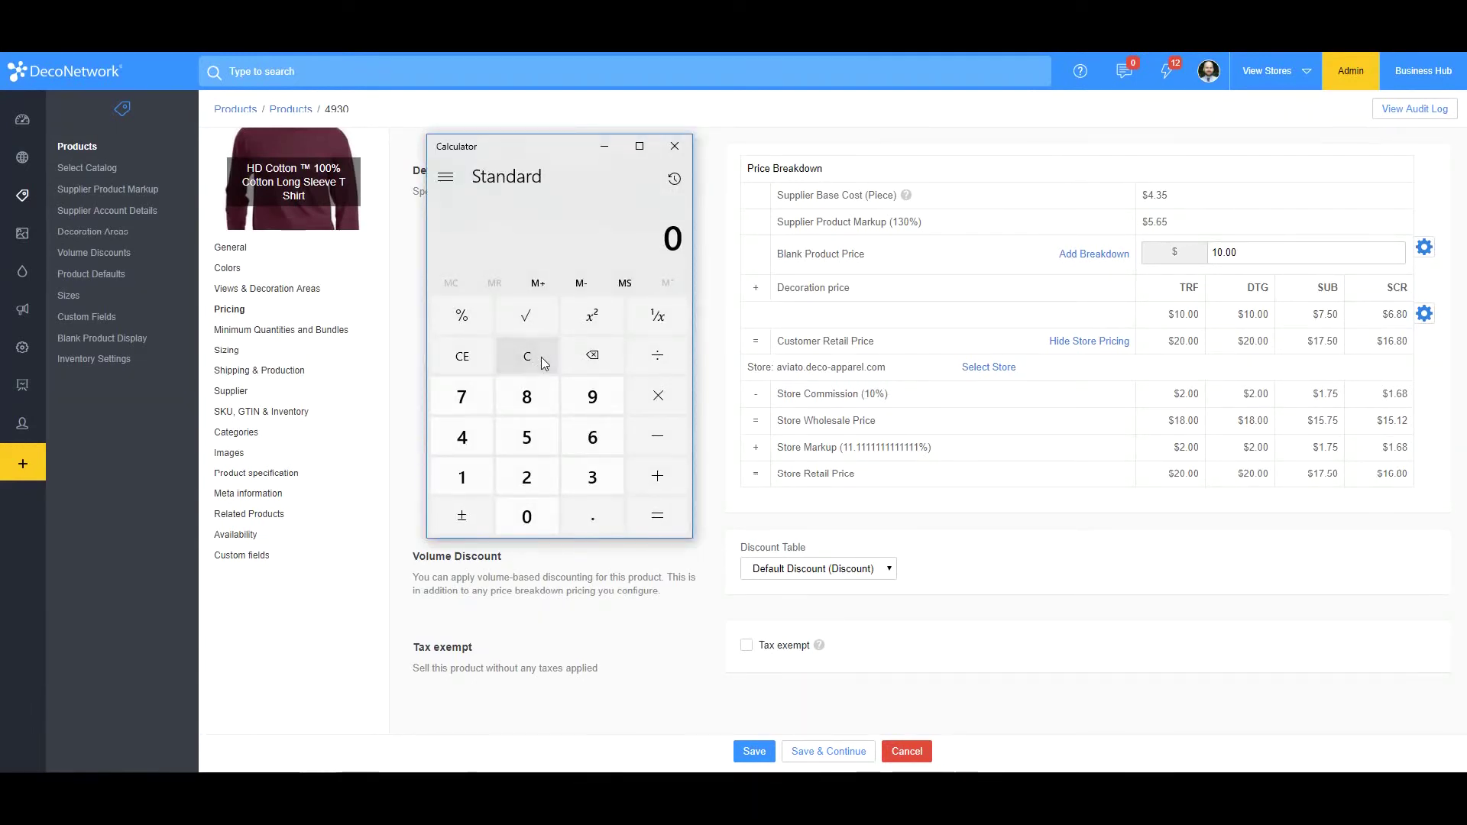
Step: Calculate 20 minus 10% = 18, times 1.11111 ≈ 19.99998, then close Calculator
text(20 - 10)
click(461, 315)
key(Return)
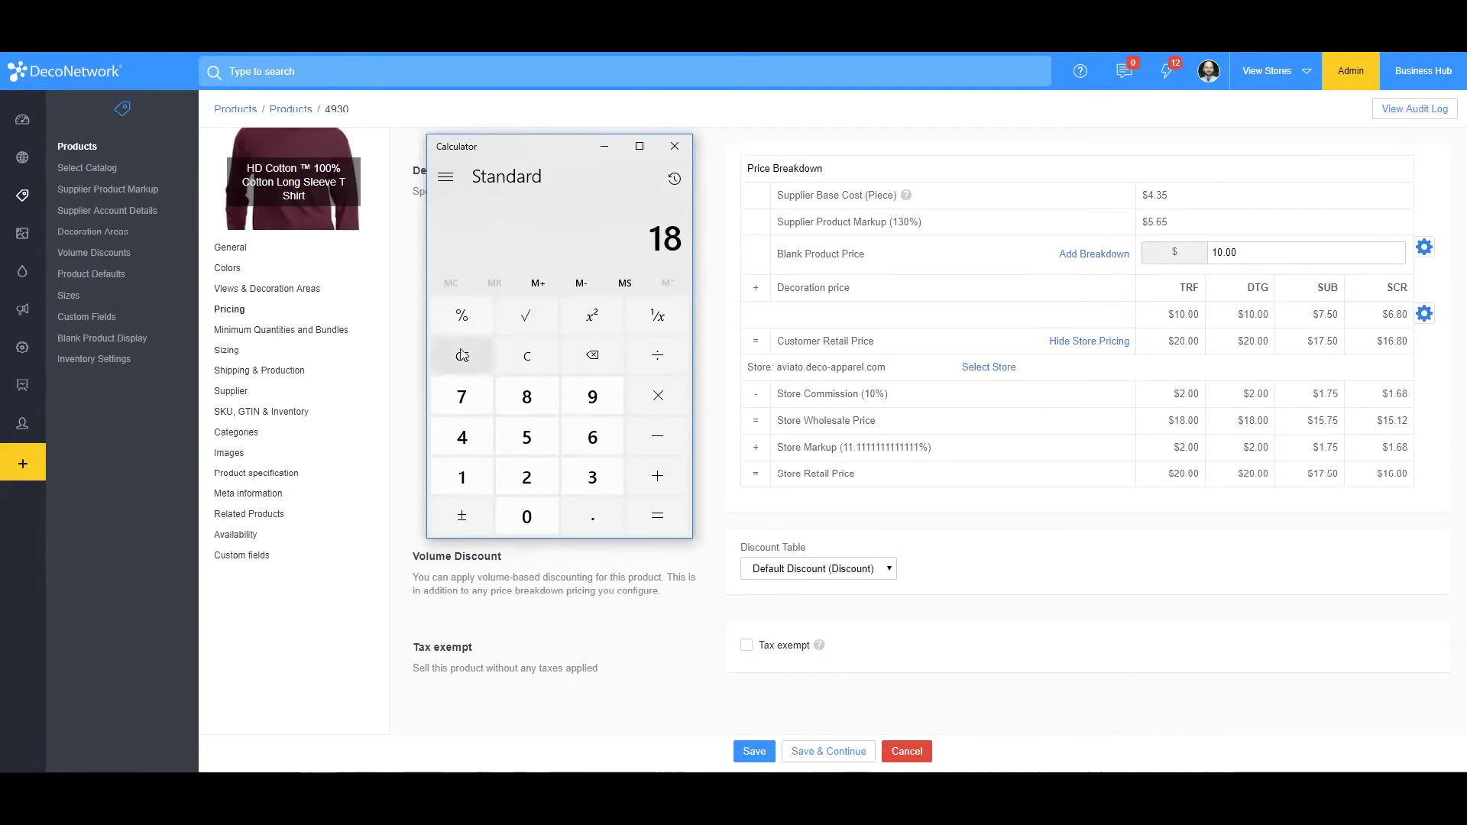
text(*1.11111)
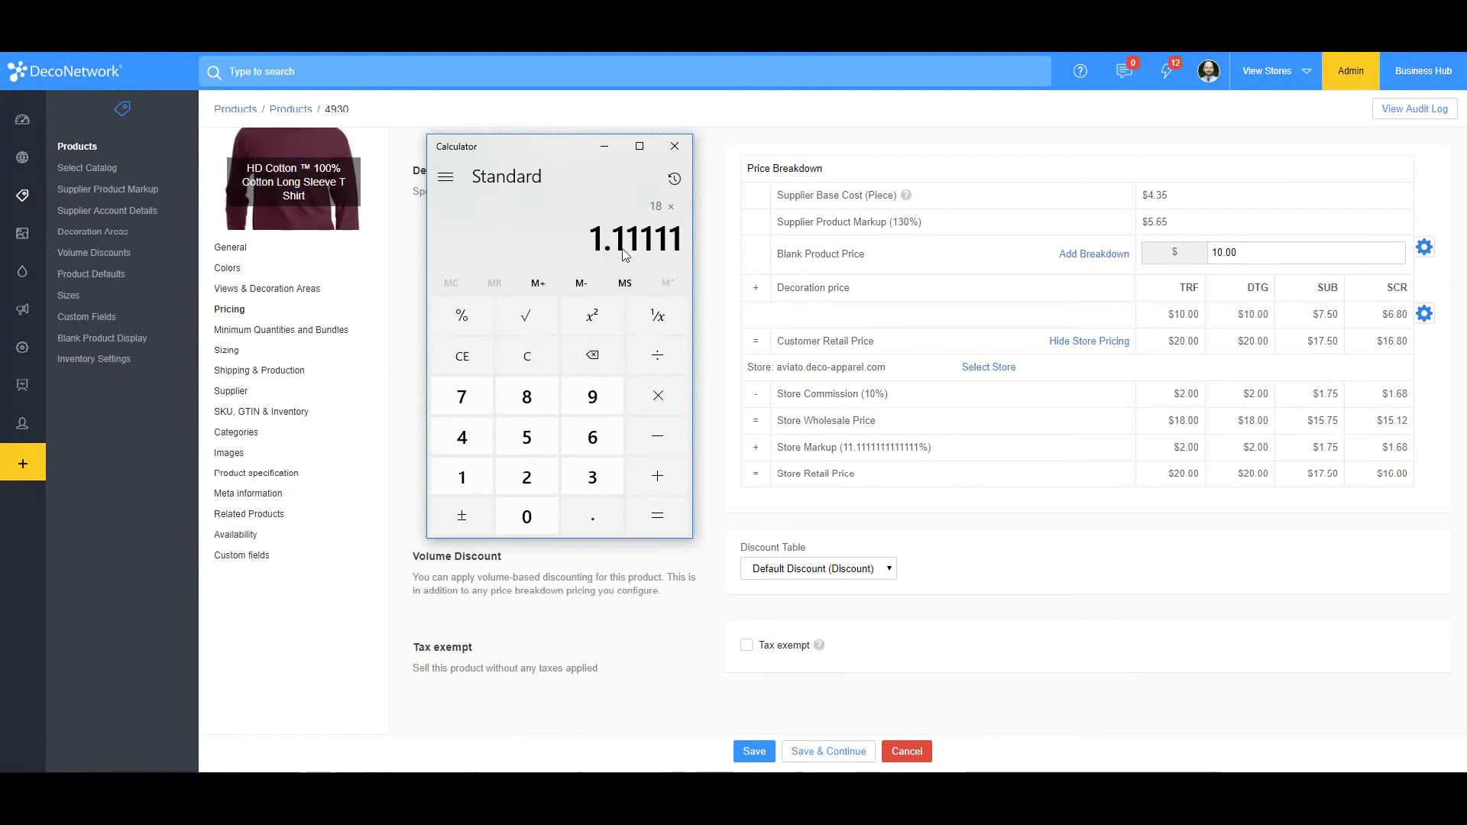
key(Return)
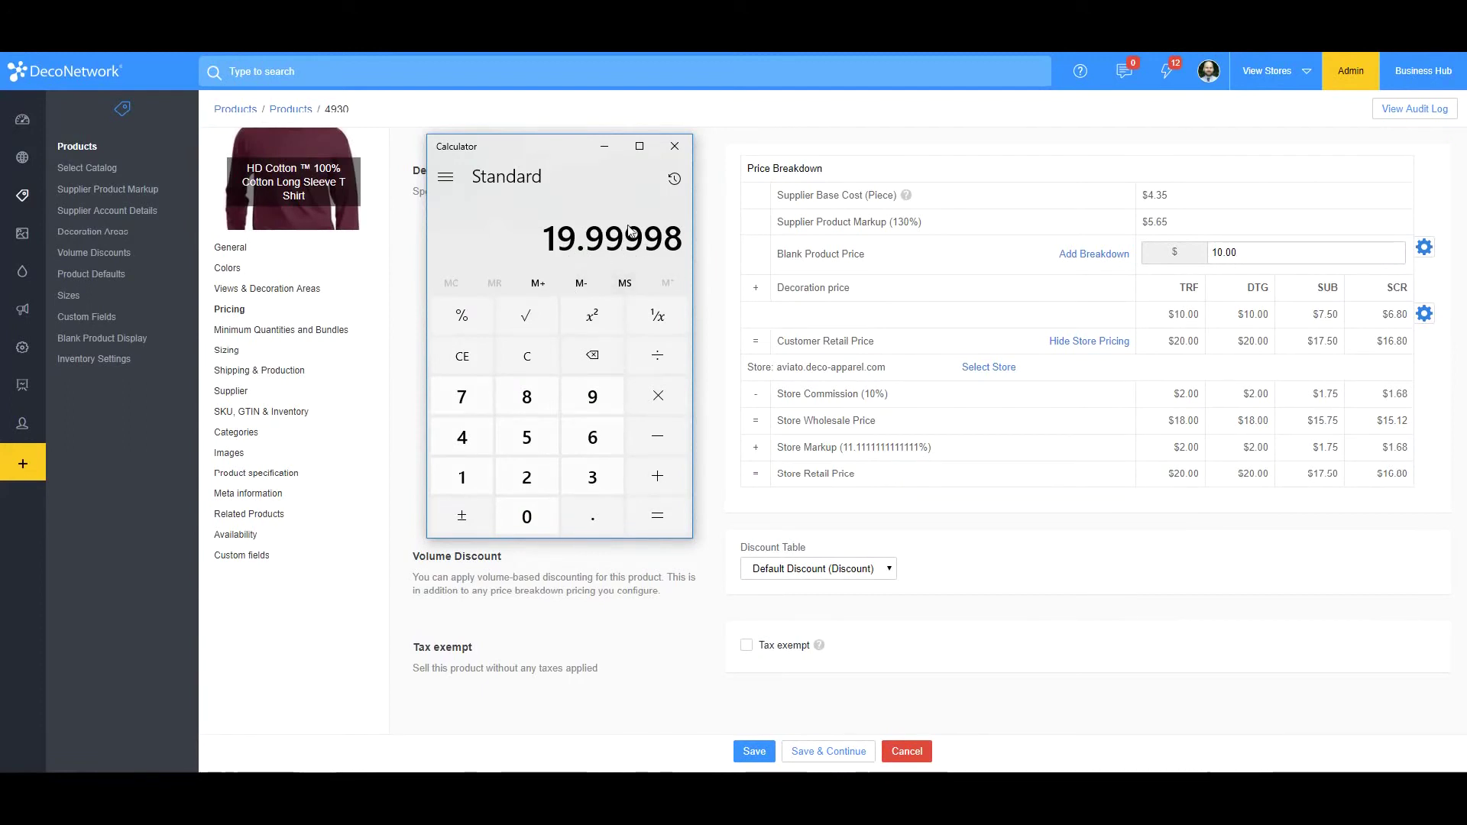
click(675, 147)
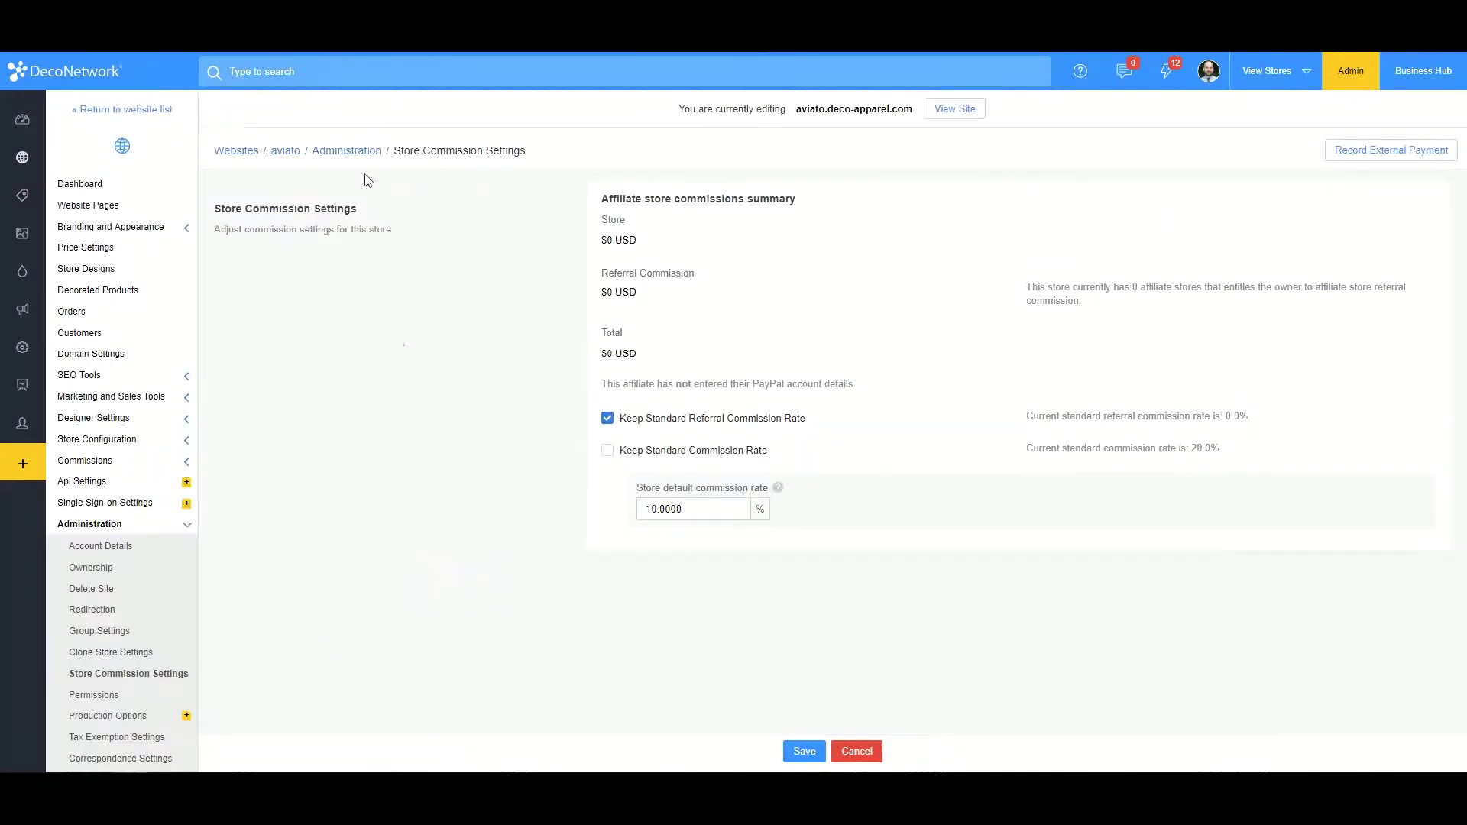
Step: Set aviato's default markup to 50% in Price Settings and save
click(167, 526)
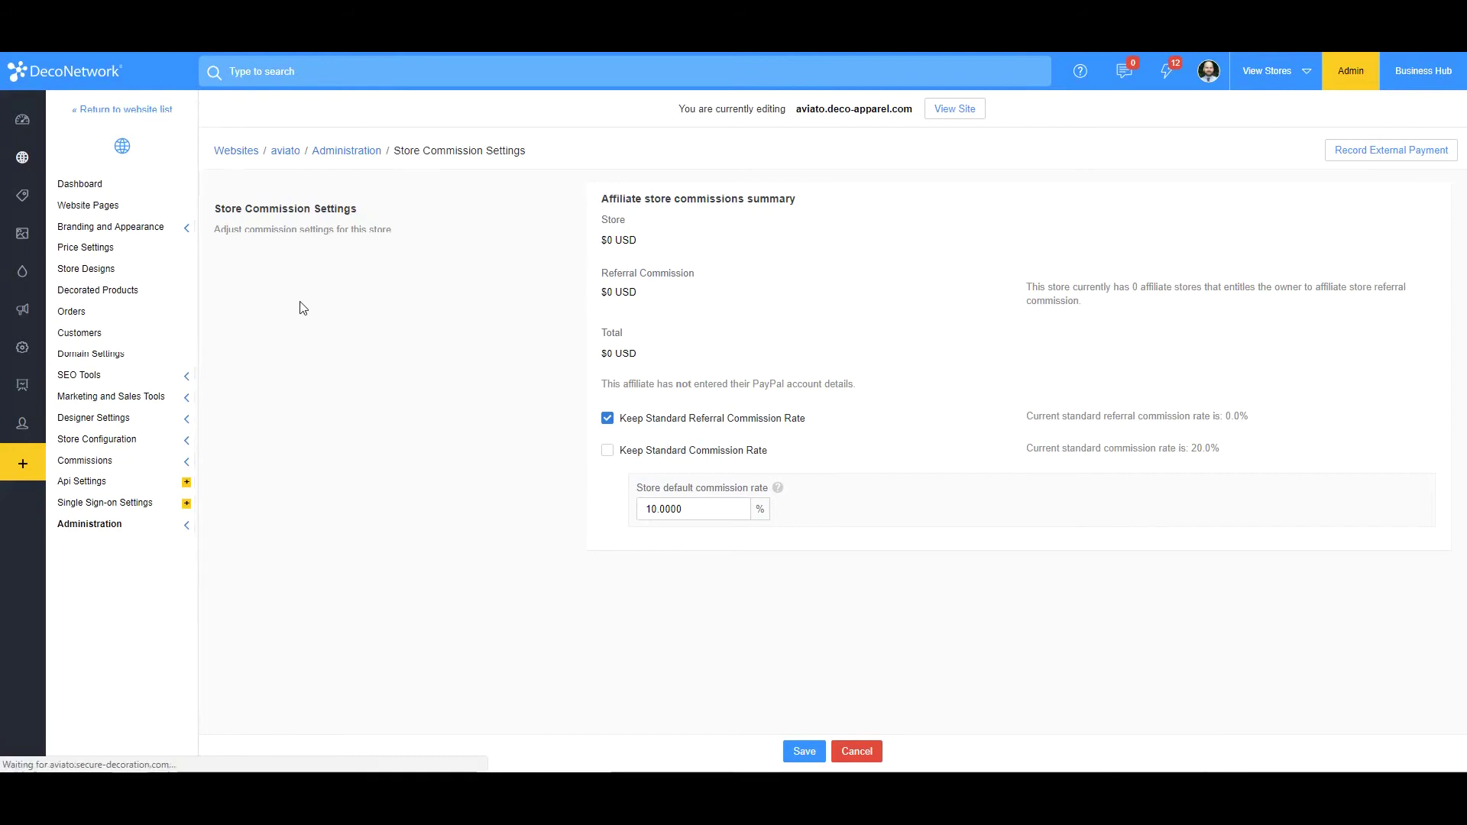
click(88, 248)
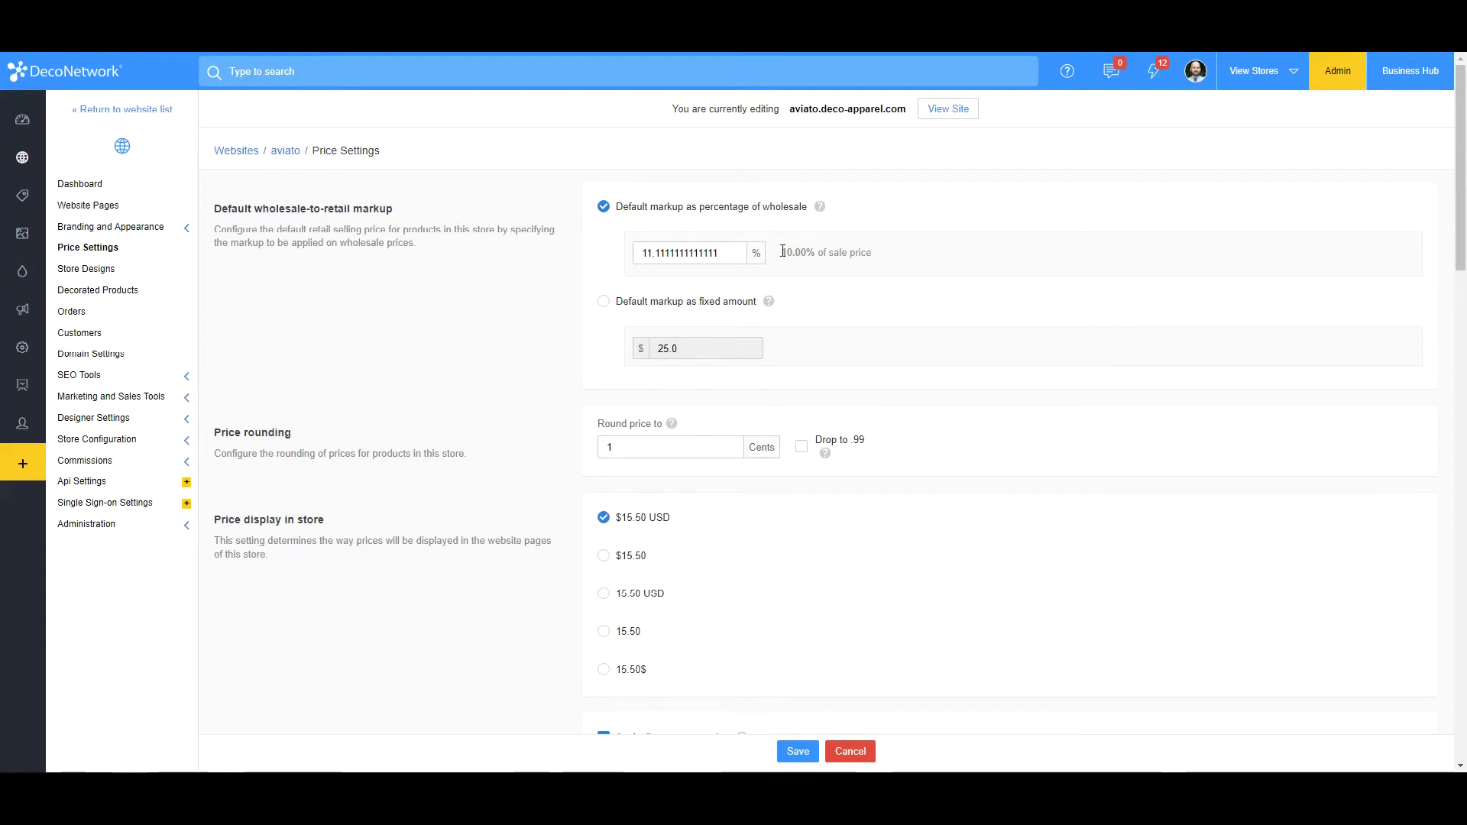
double_click(732, 255)
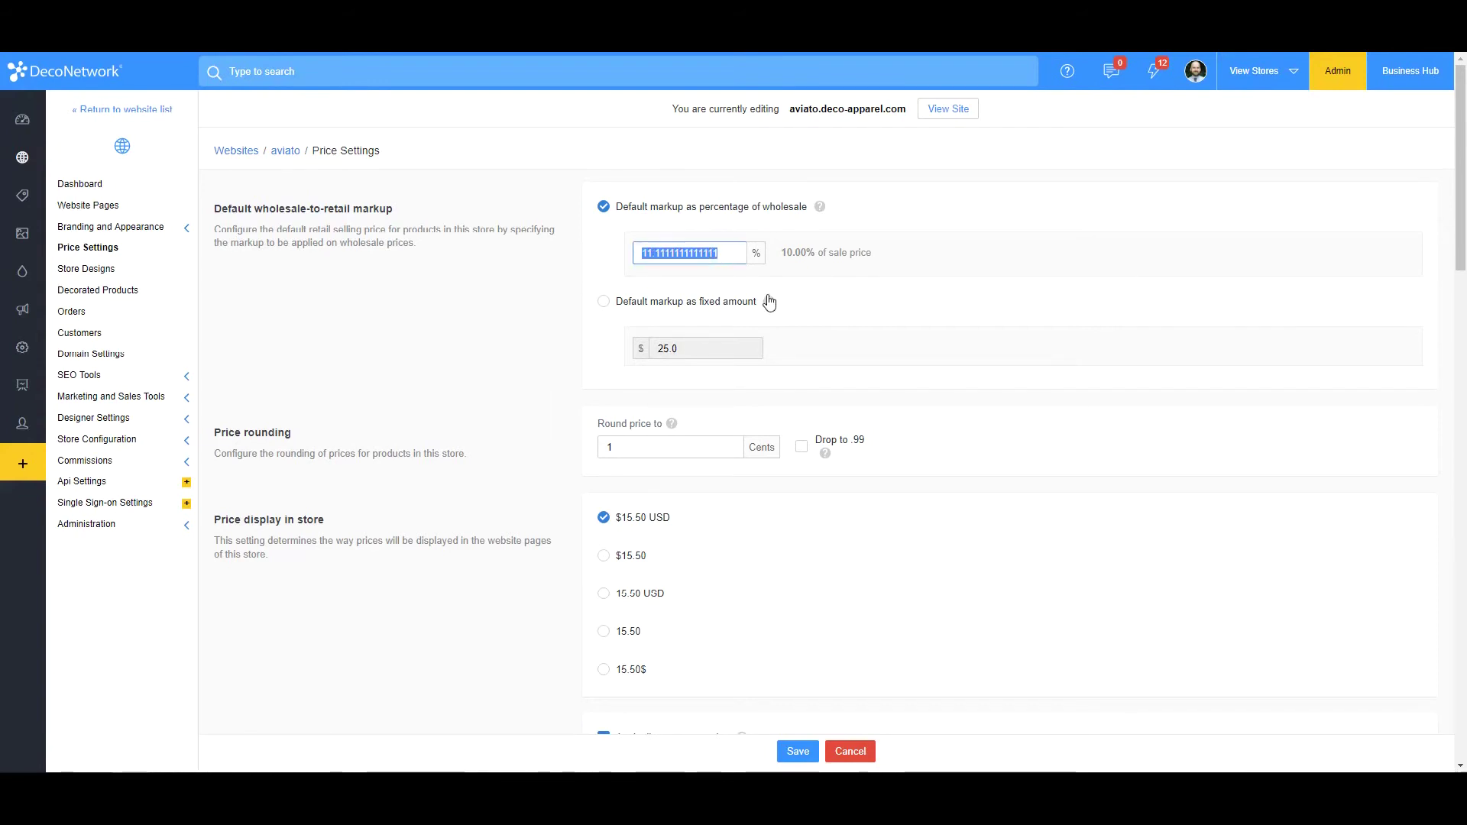
text(50)
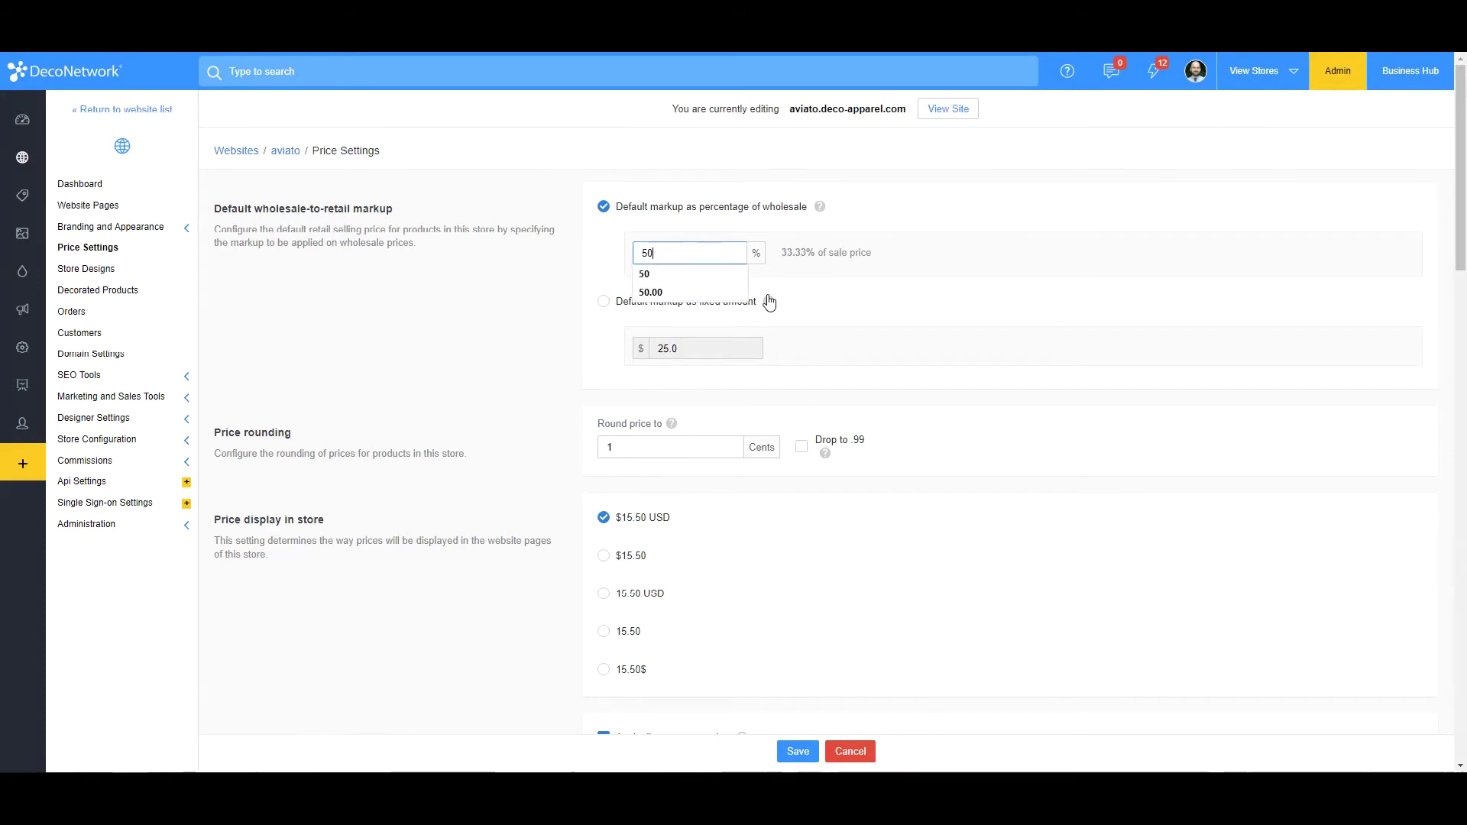
click(813, 274)
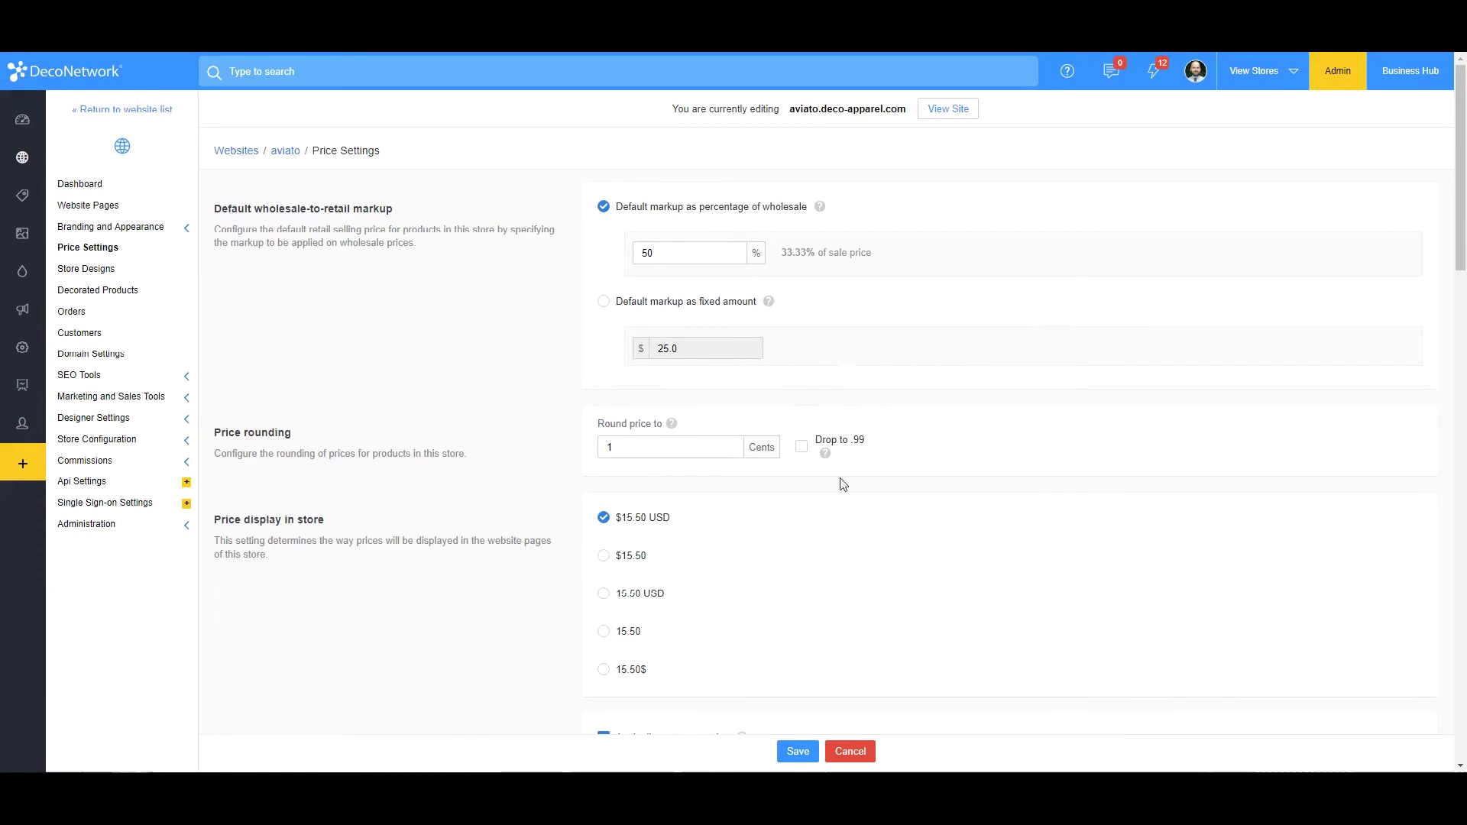
click(799, 754)
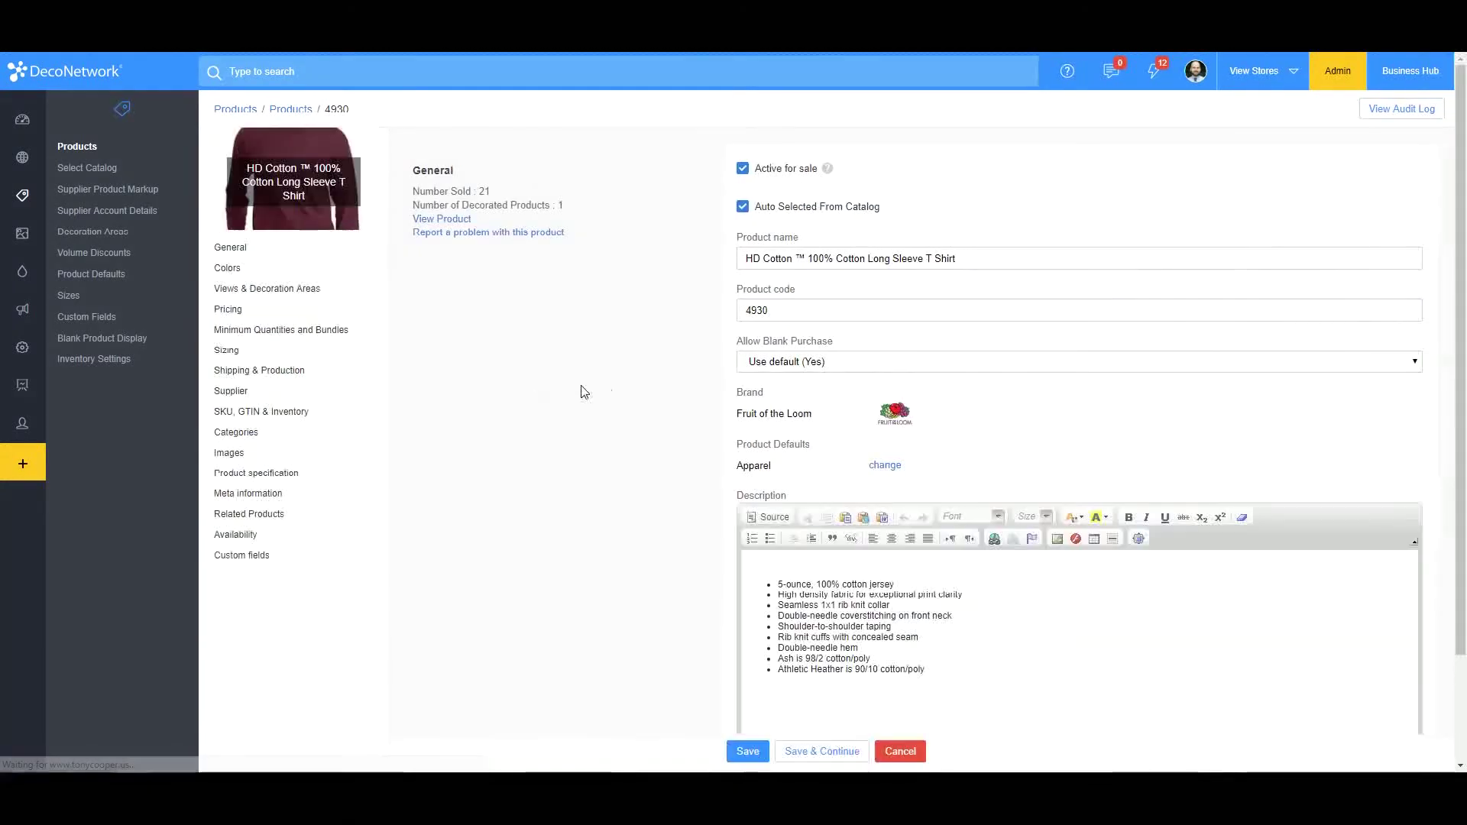
Step: Show product 4930's aviato store pricing at $27.00 retail, with Calculator beside the table
click(237, 311)
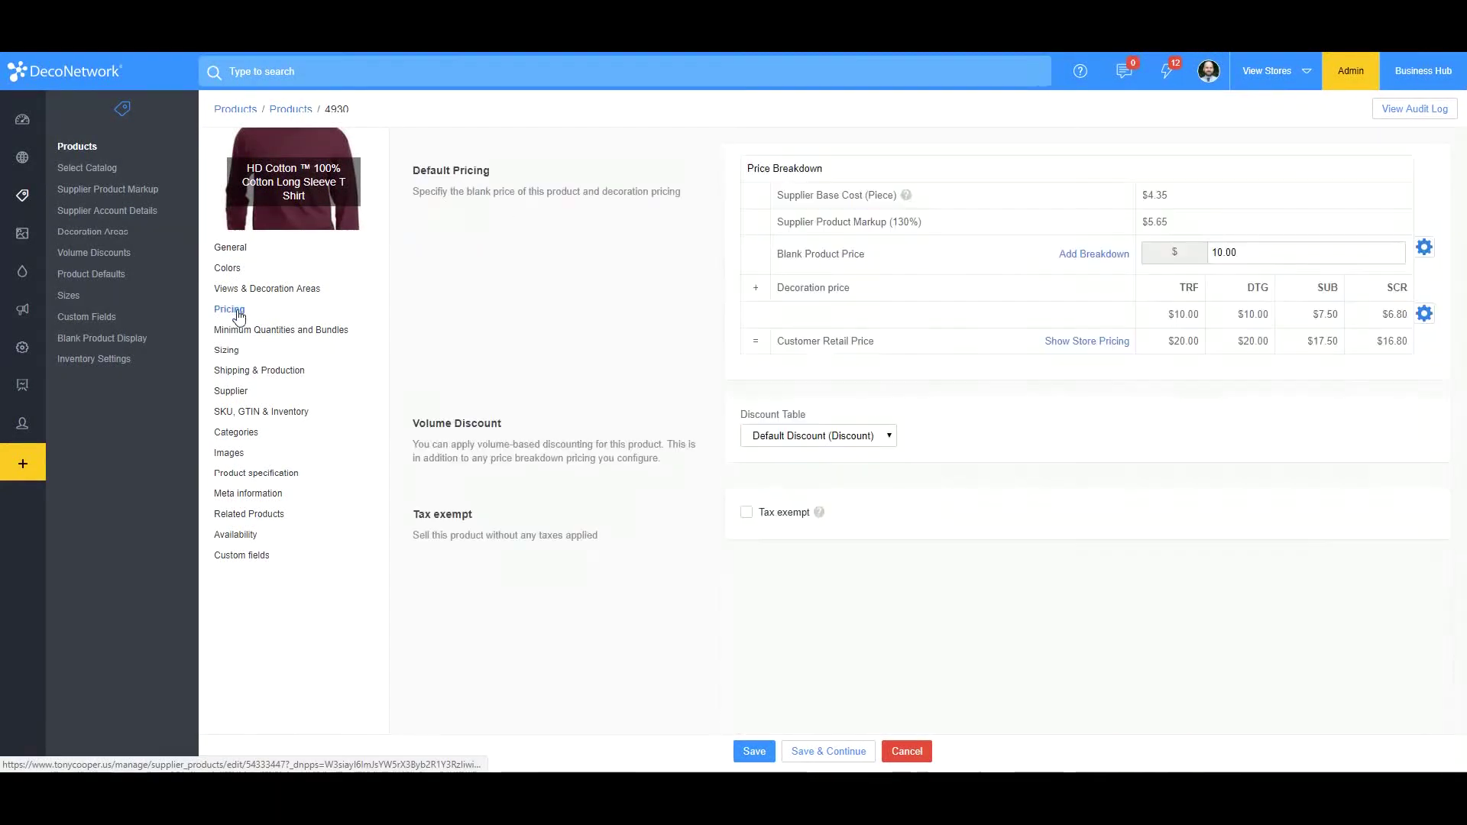
click(1051, 342)
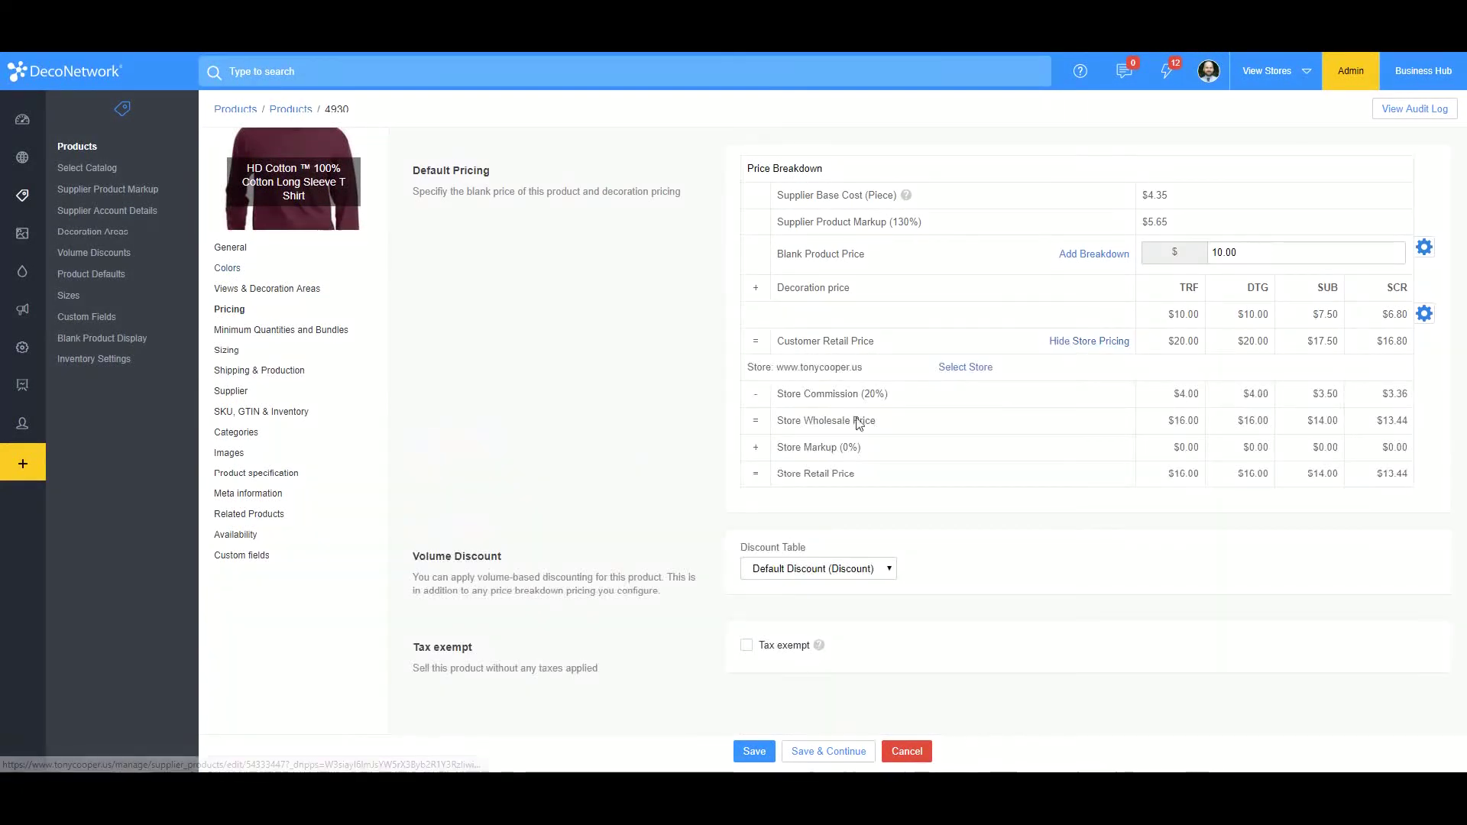
click(976, 367)
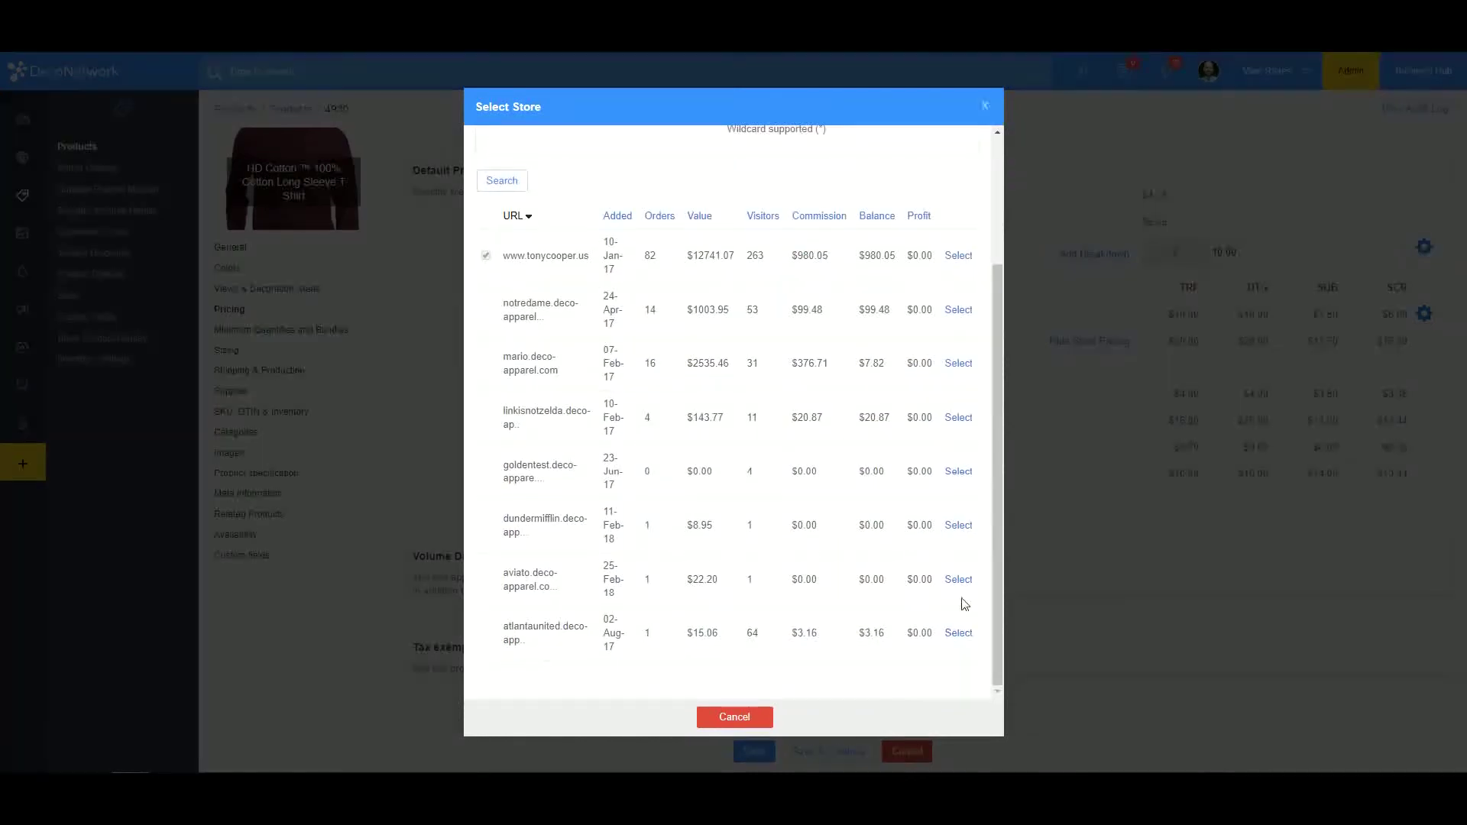
click(959, 579)
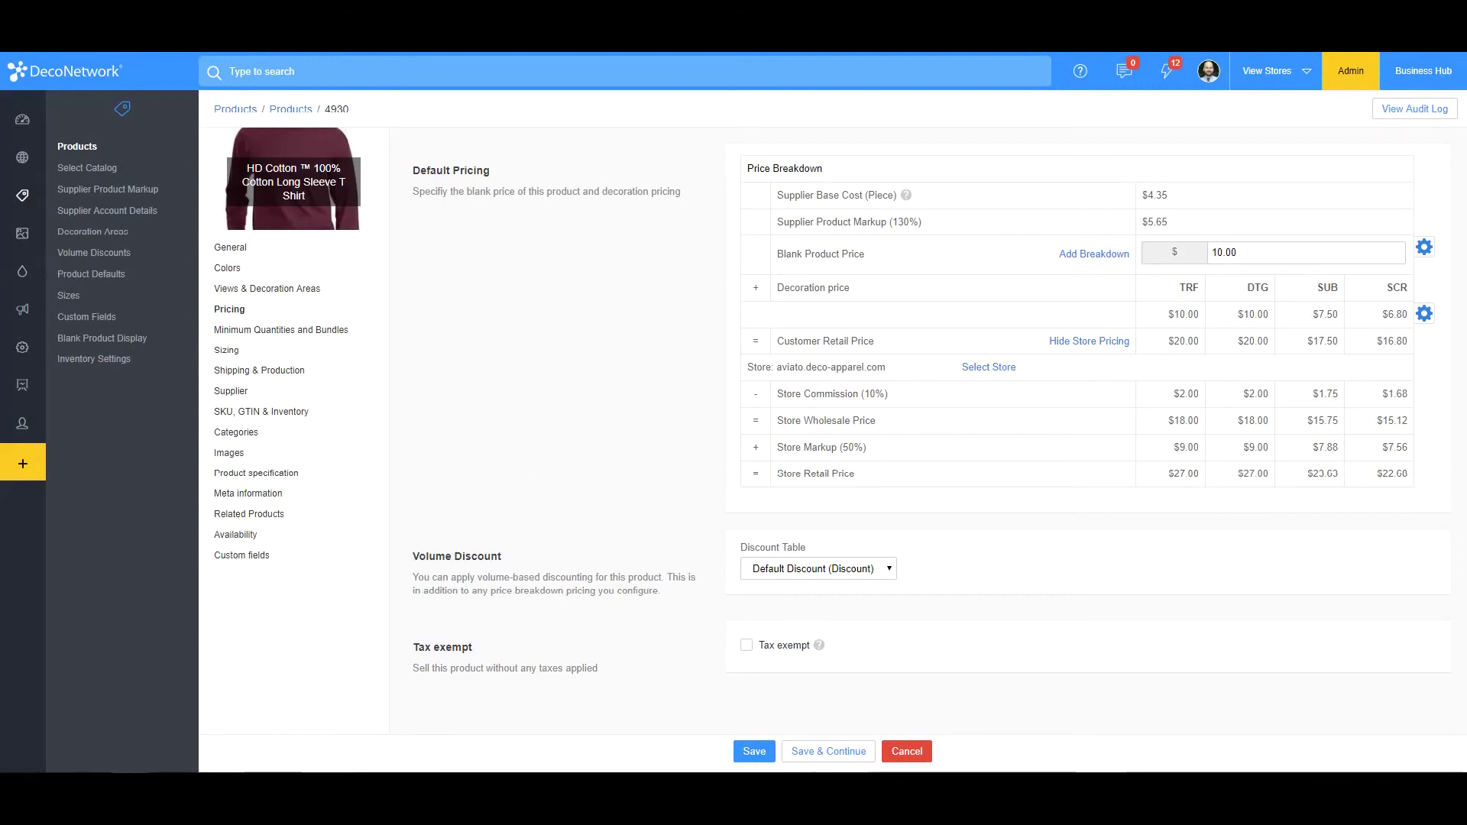
drag(575, 161, 512, 148)
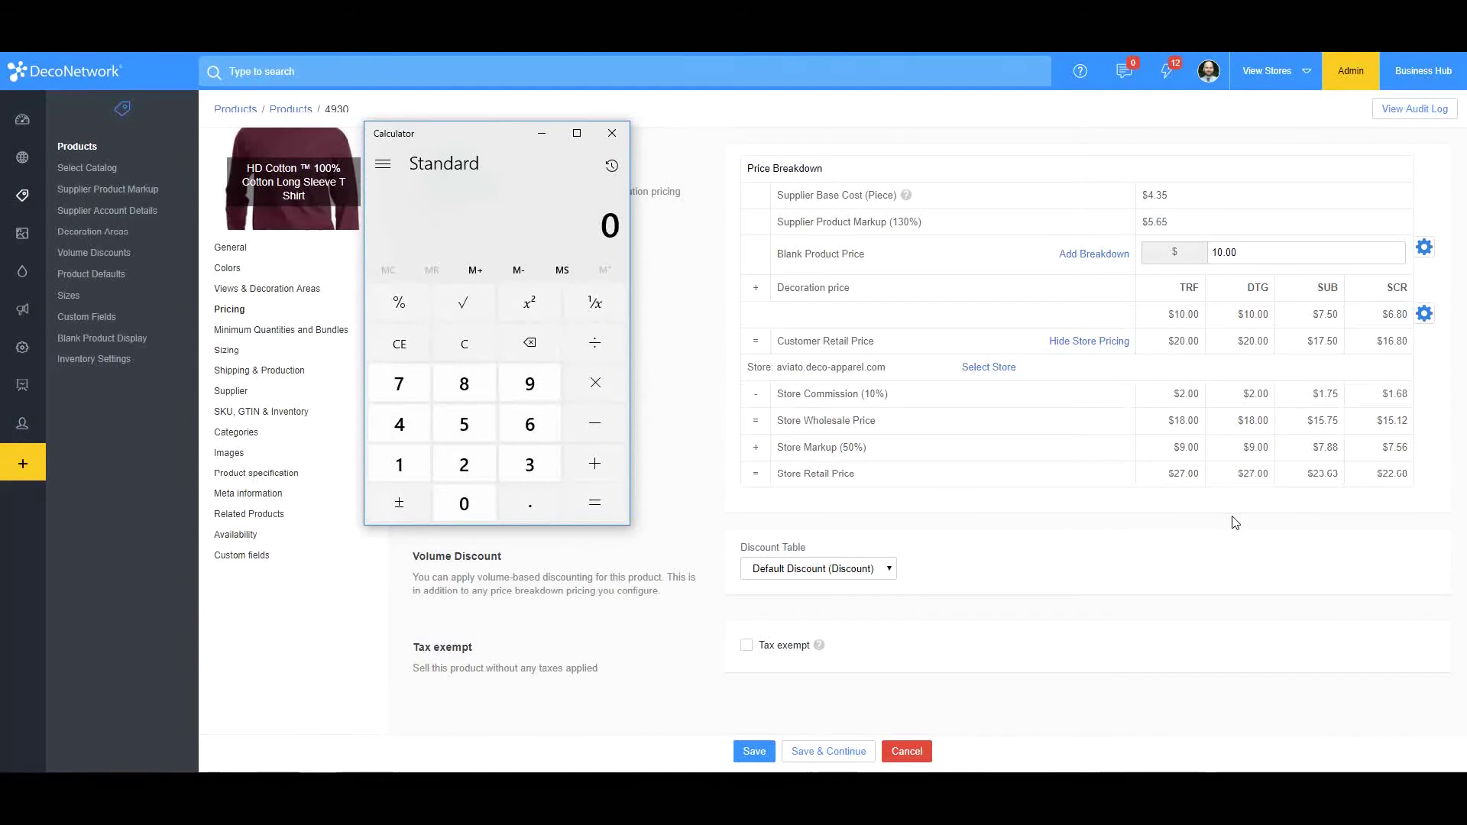
Step: Multiply 27 by 0.3333 in Calculator to get 8.9991
text(7)
key(asterisk)
text(.3333)
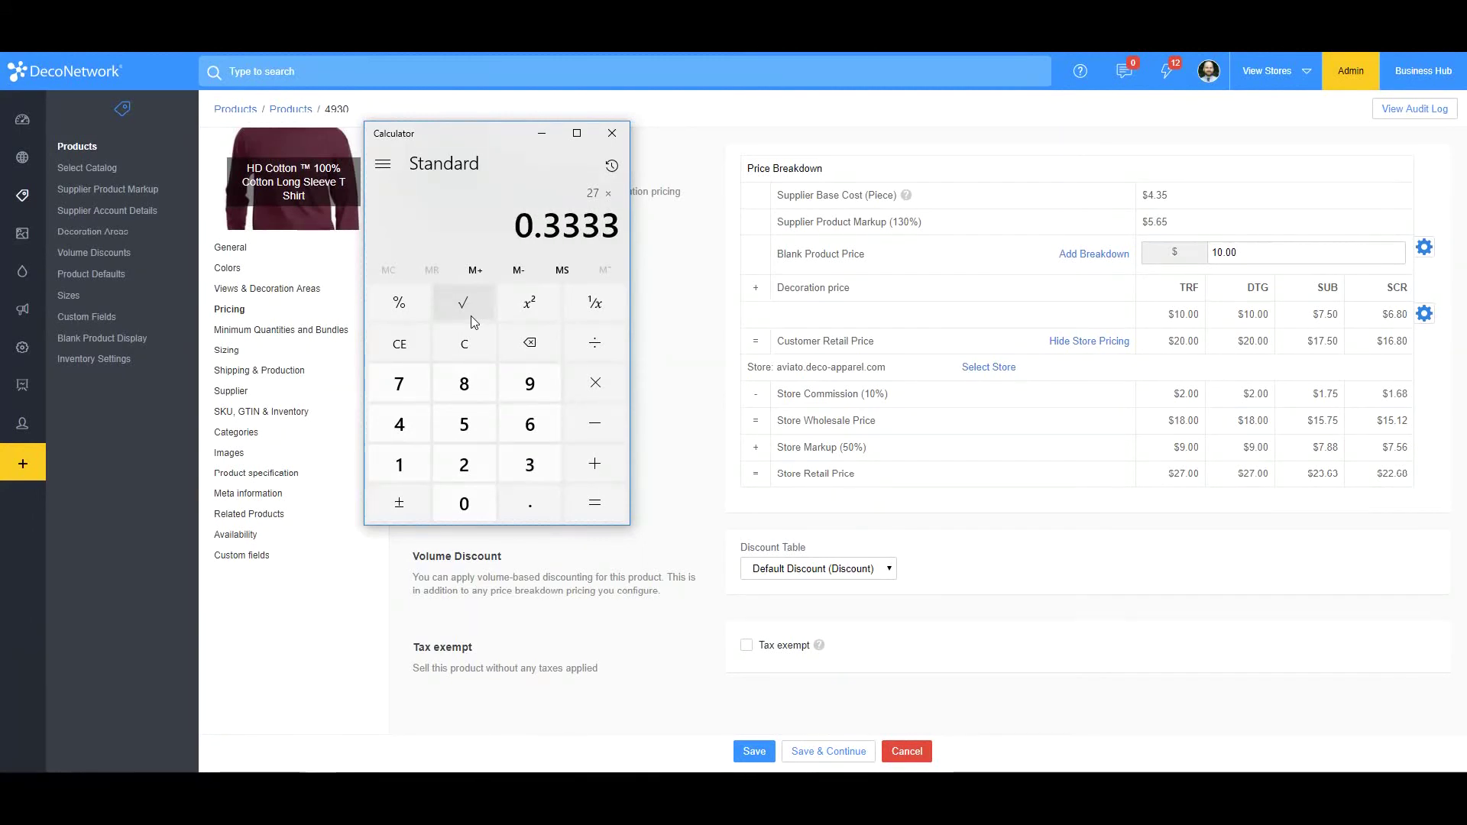
key(Return)
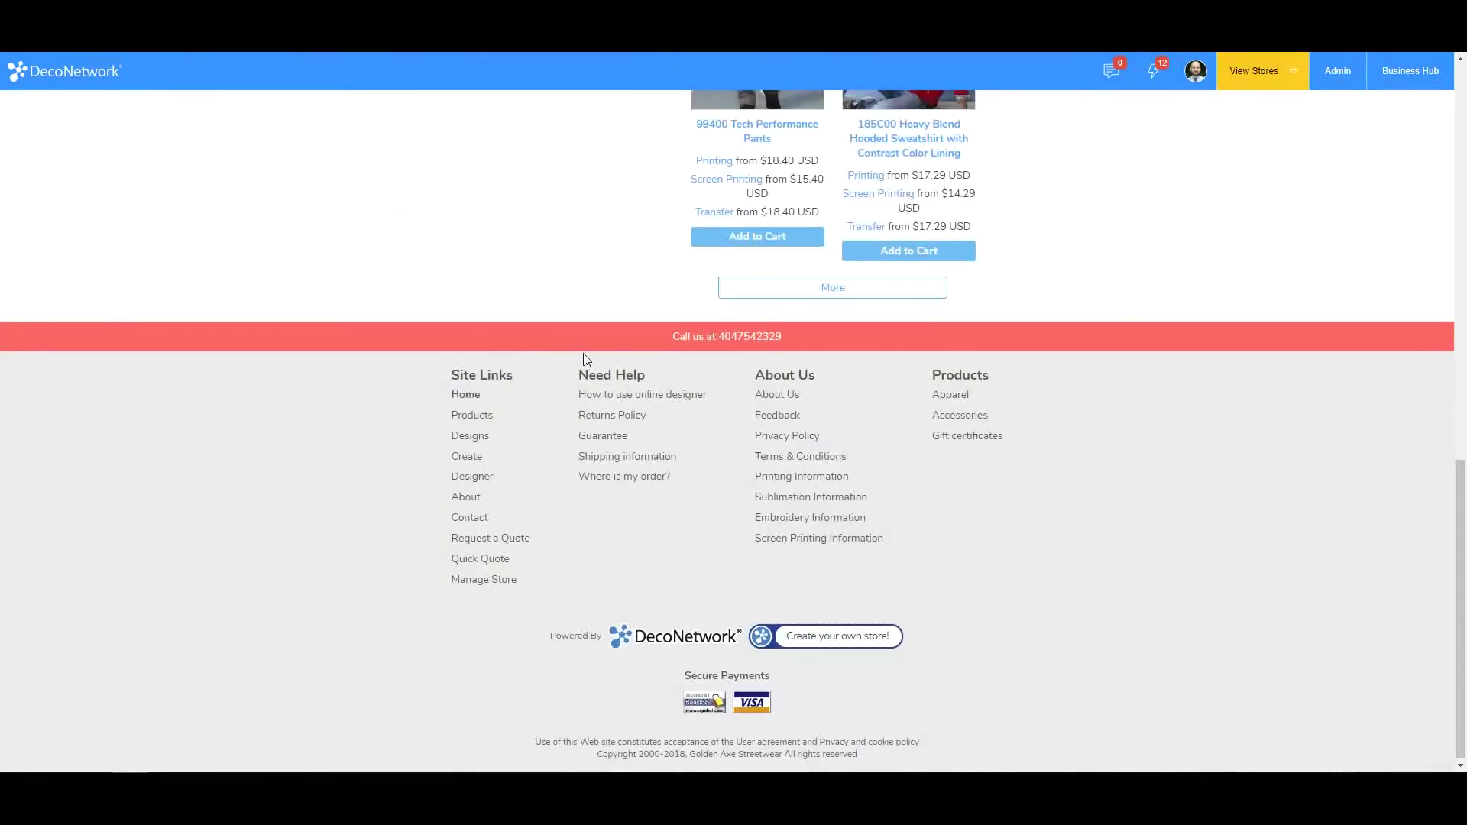
scroll(553, 470, up, 3)
scroll(619, 474, down, 3)
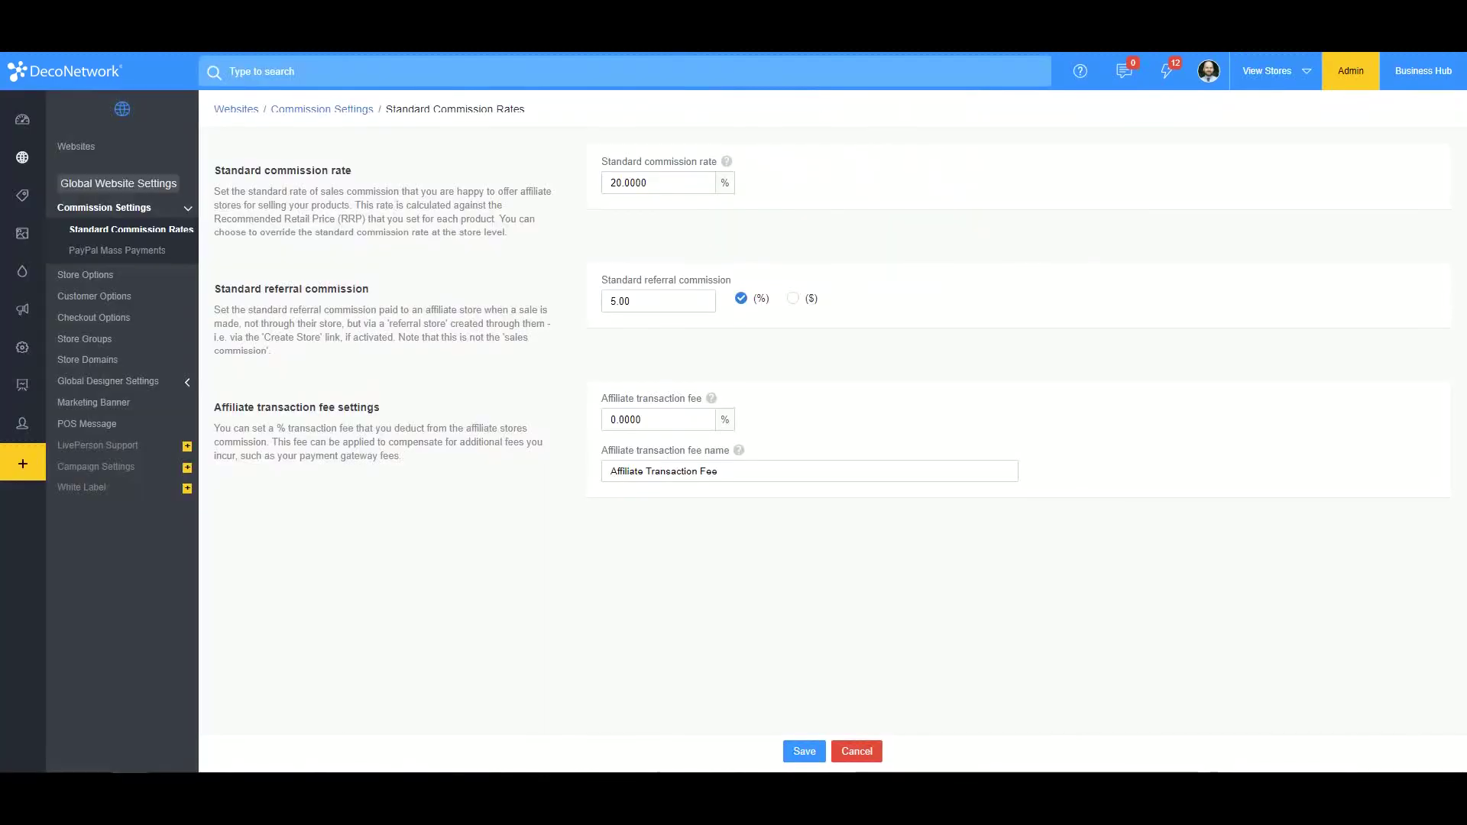
Step: Open Business Hub's orders list showing the two $22.20 aviato test orders
mouse_move(62, 168)
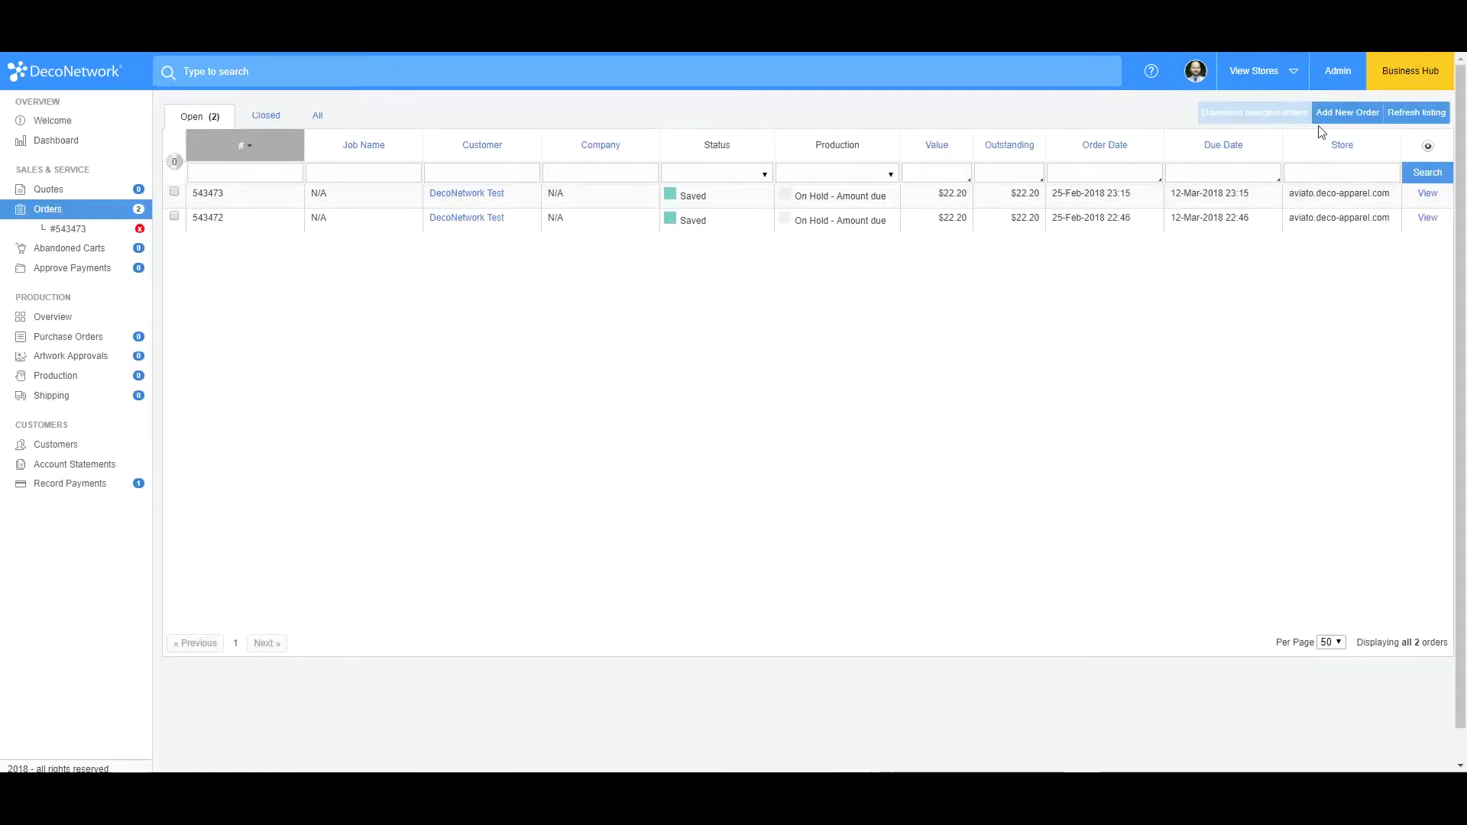
click(1346, 113)
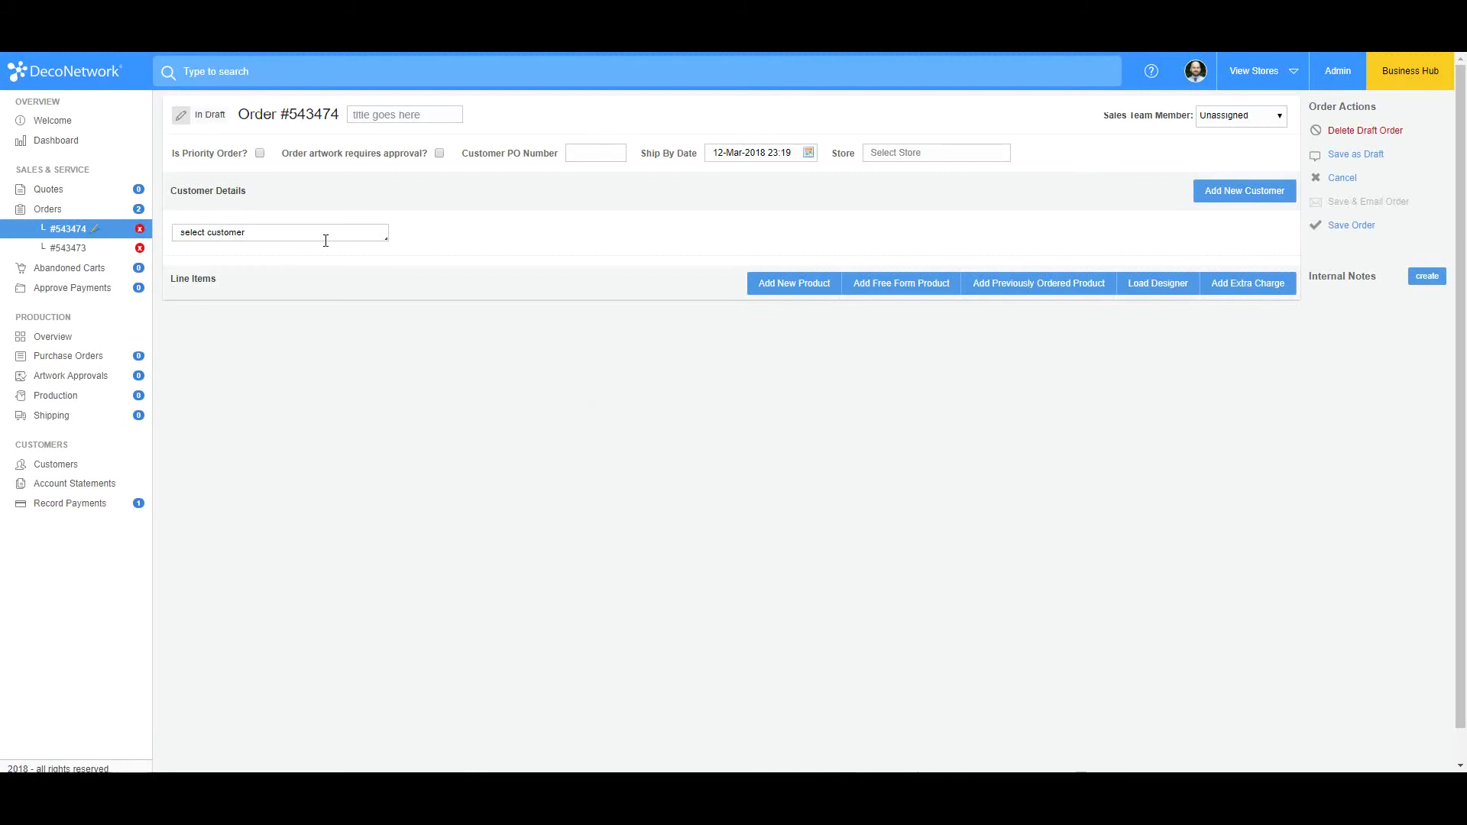
Step: Start the order for the test customer with a 4930 Ash long-sleeve HD Cotton shirt
click(325, 236)
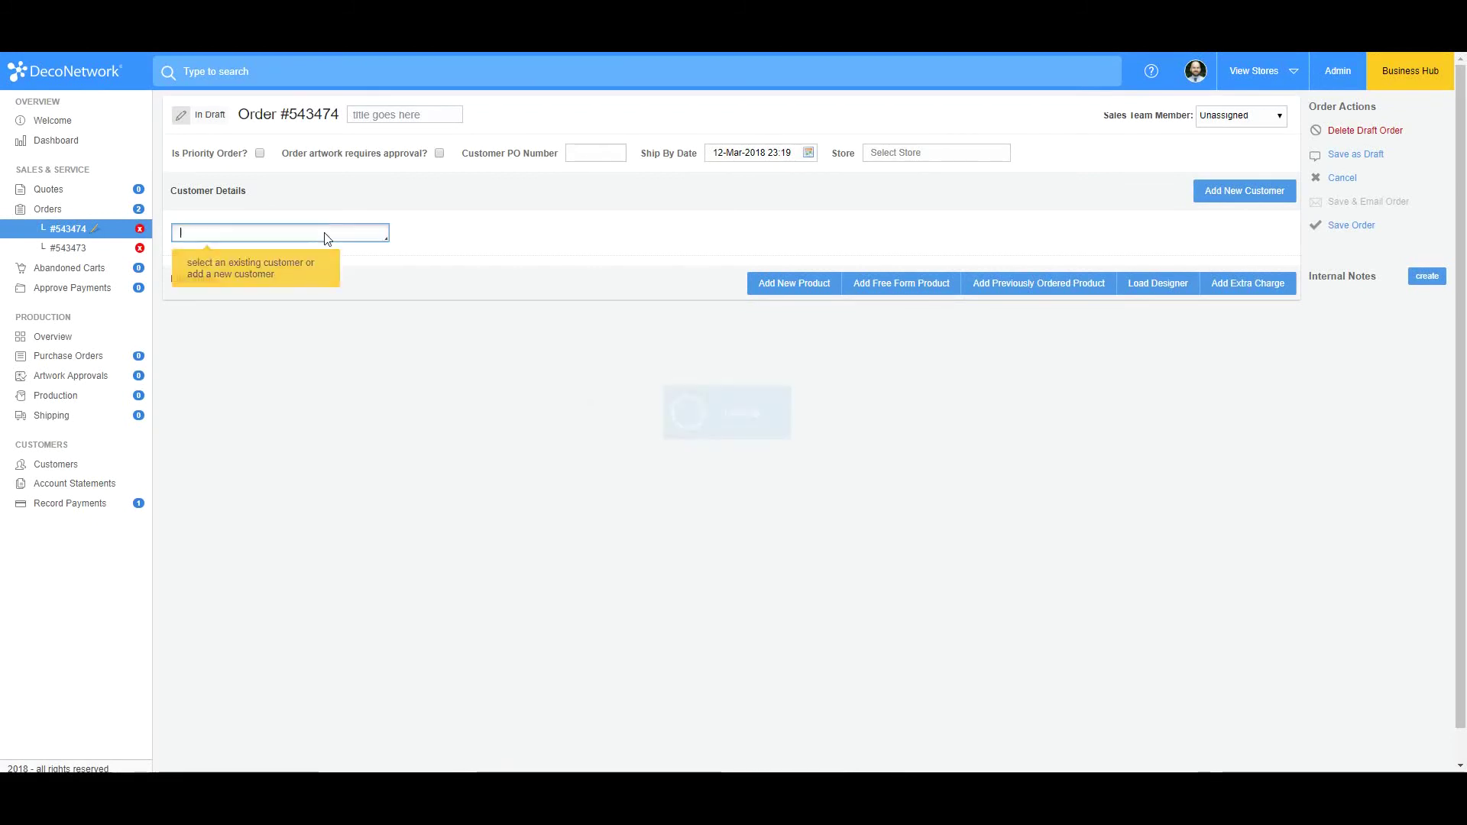
click(292, 282)
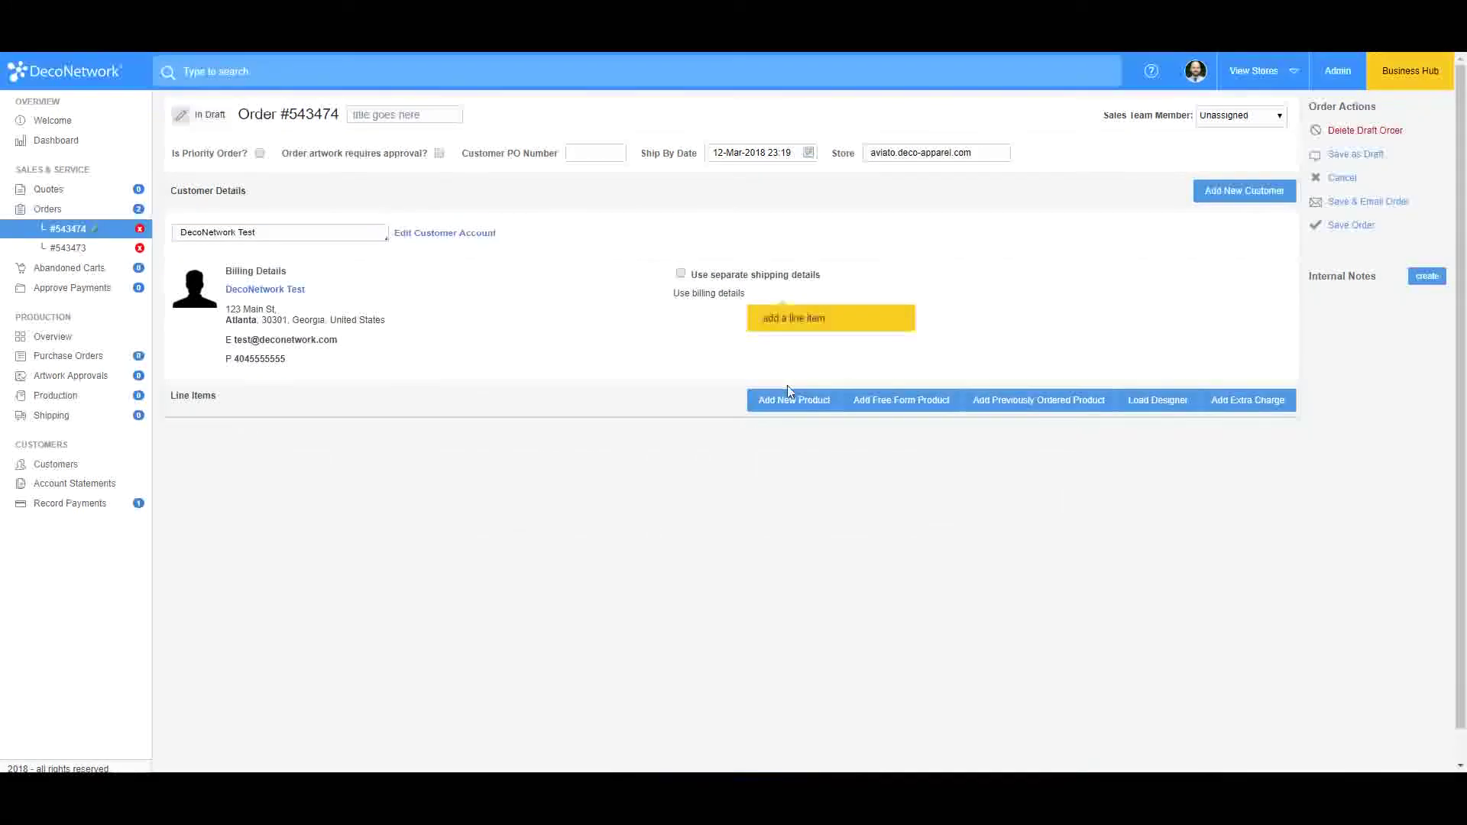
click(794, 399)
click(342, 470)
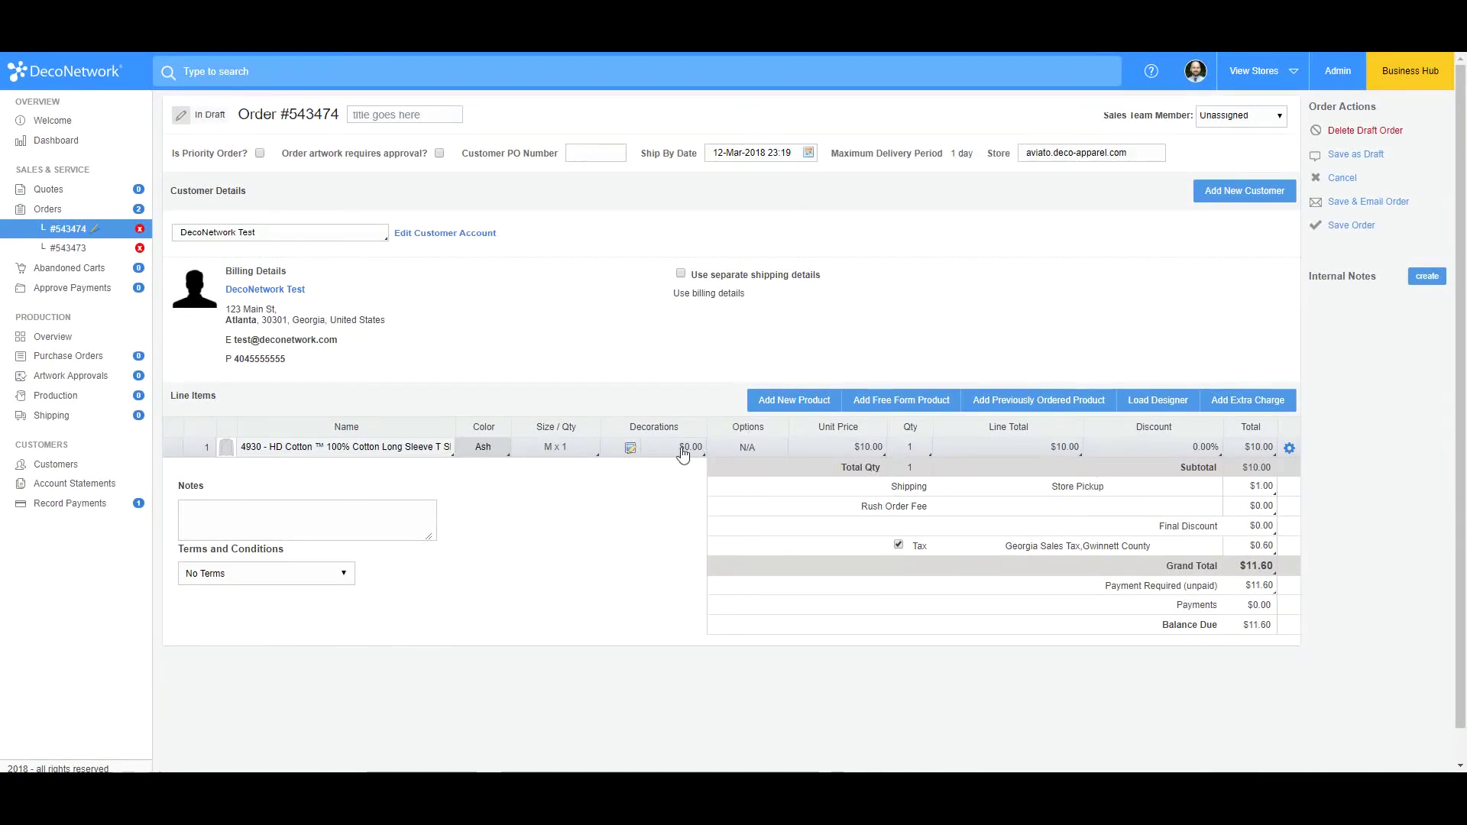
Step: Add the $10 Body DTG print, save the order, and view its financial details
click(631, 448)
key(Escape)
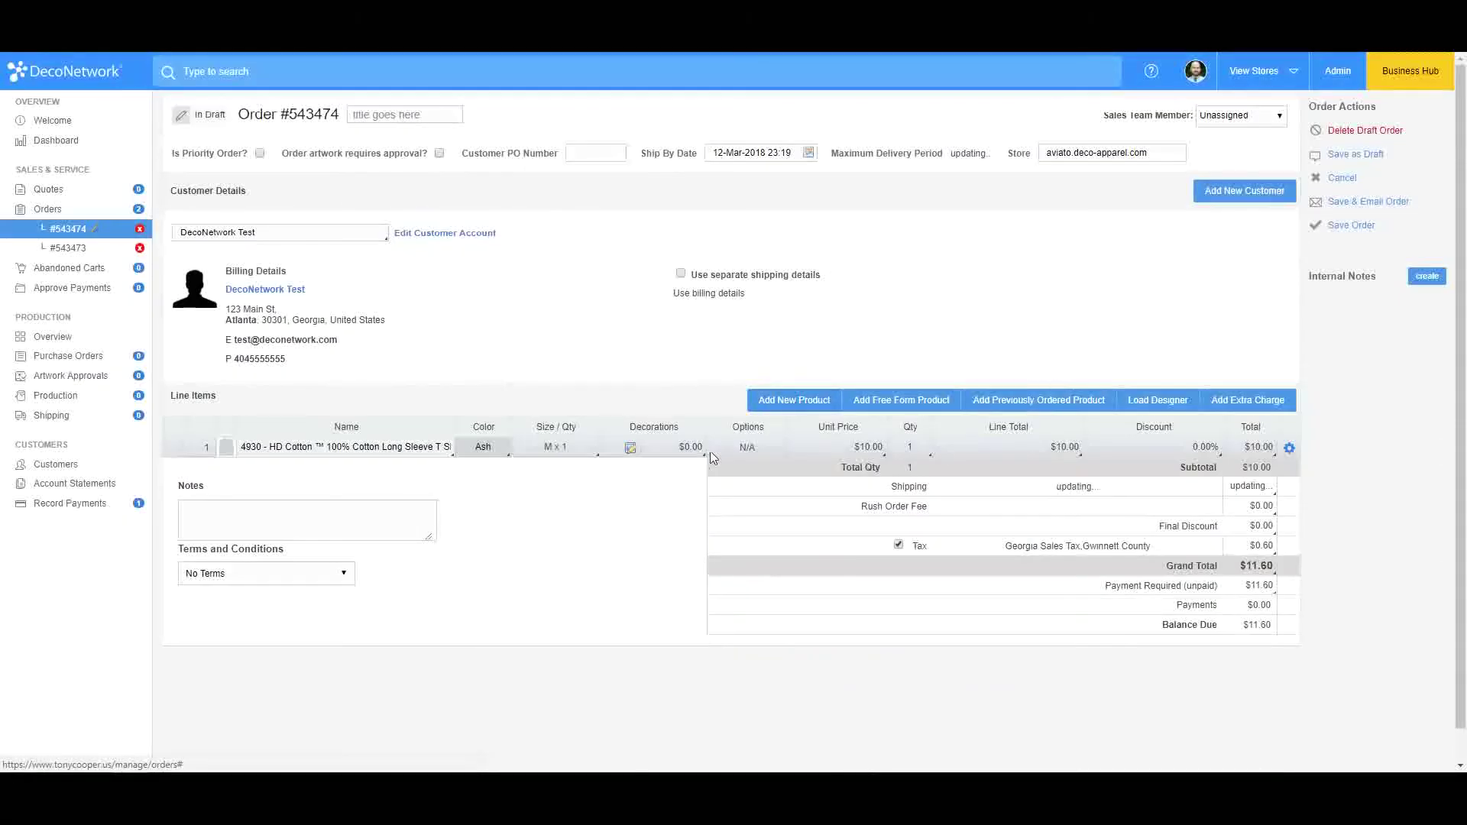
click(688, 450)
click(789, 502)
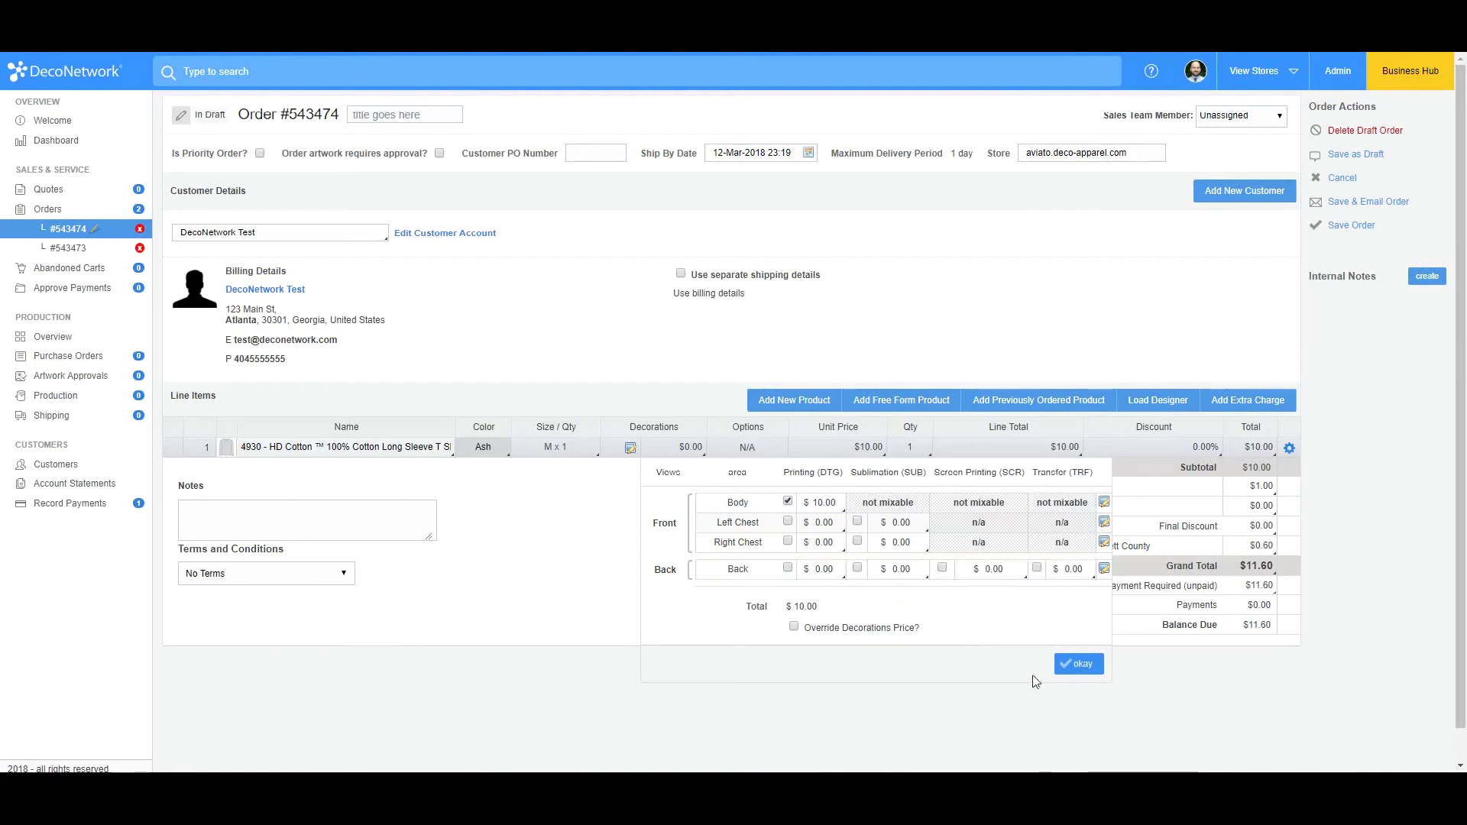
click(1077, 664)
click(1351, 227)
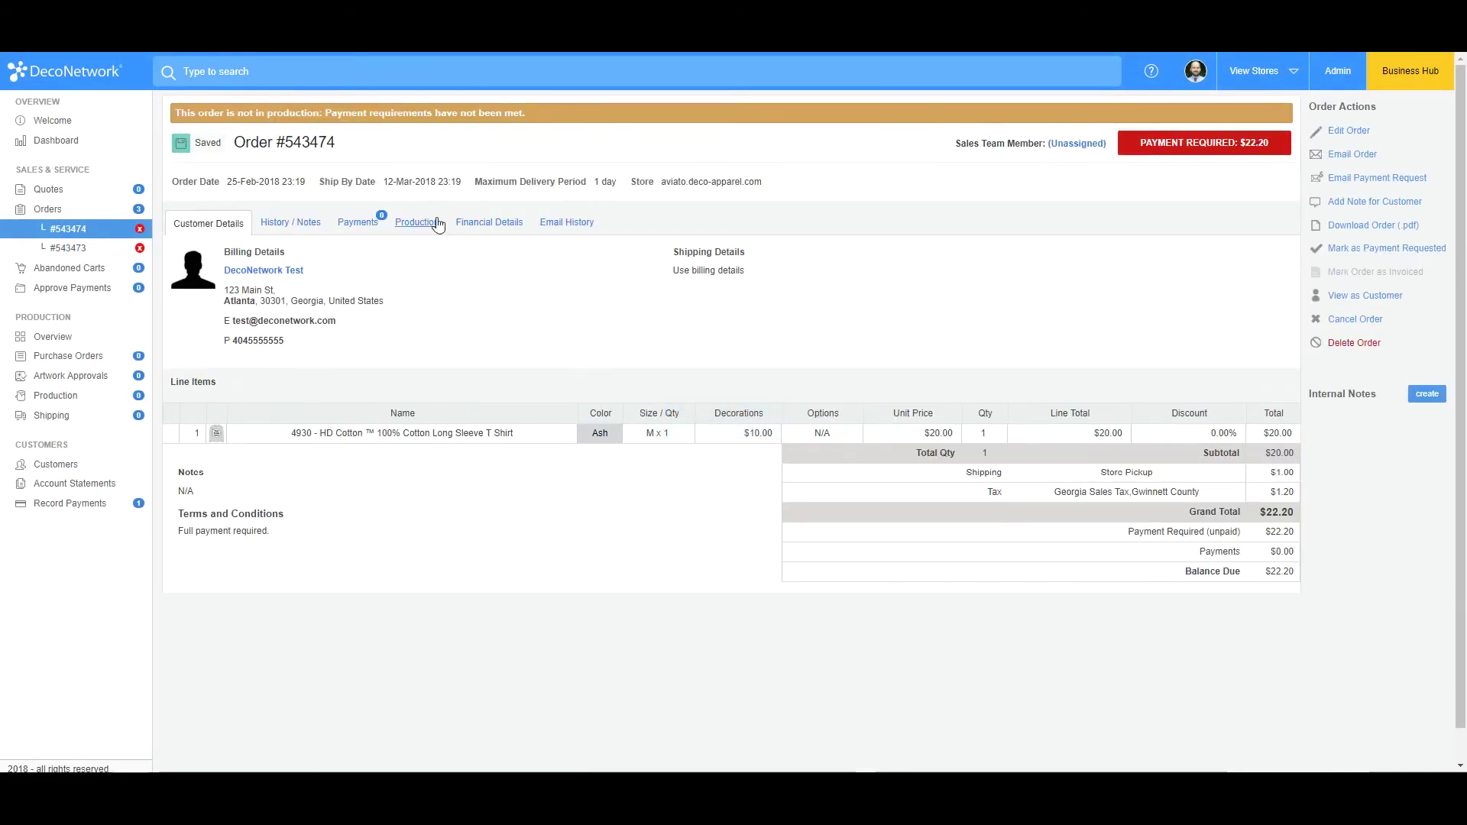
click(471, 228)
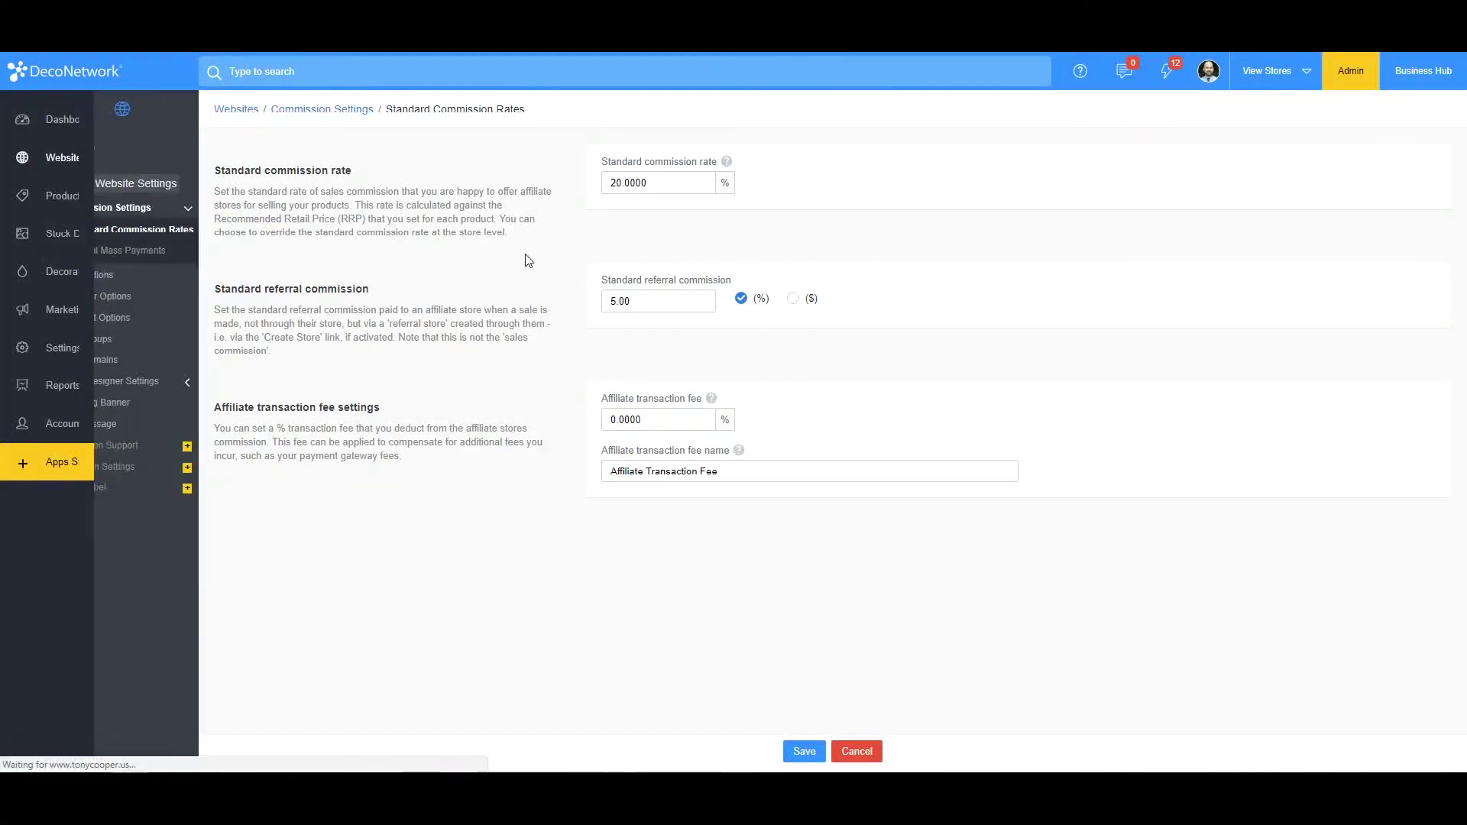
Step: In aviato's Store Commission Settings, untick Keep Standard Referral Commission Rate, leaving 5.0% referral
click(73, 159)
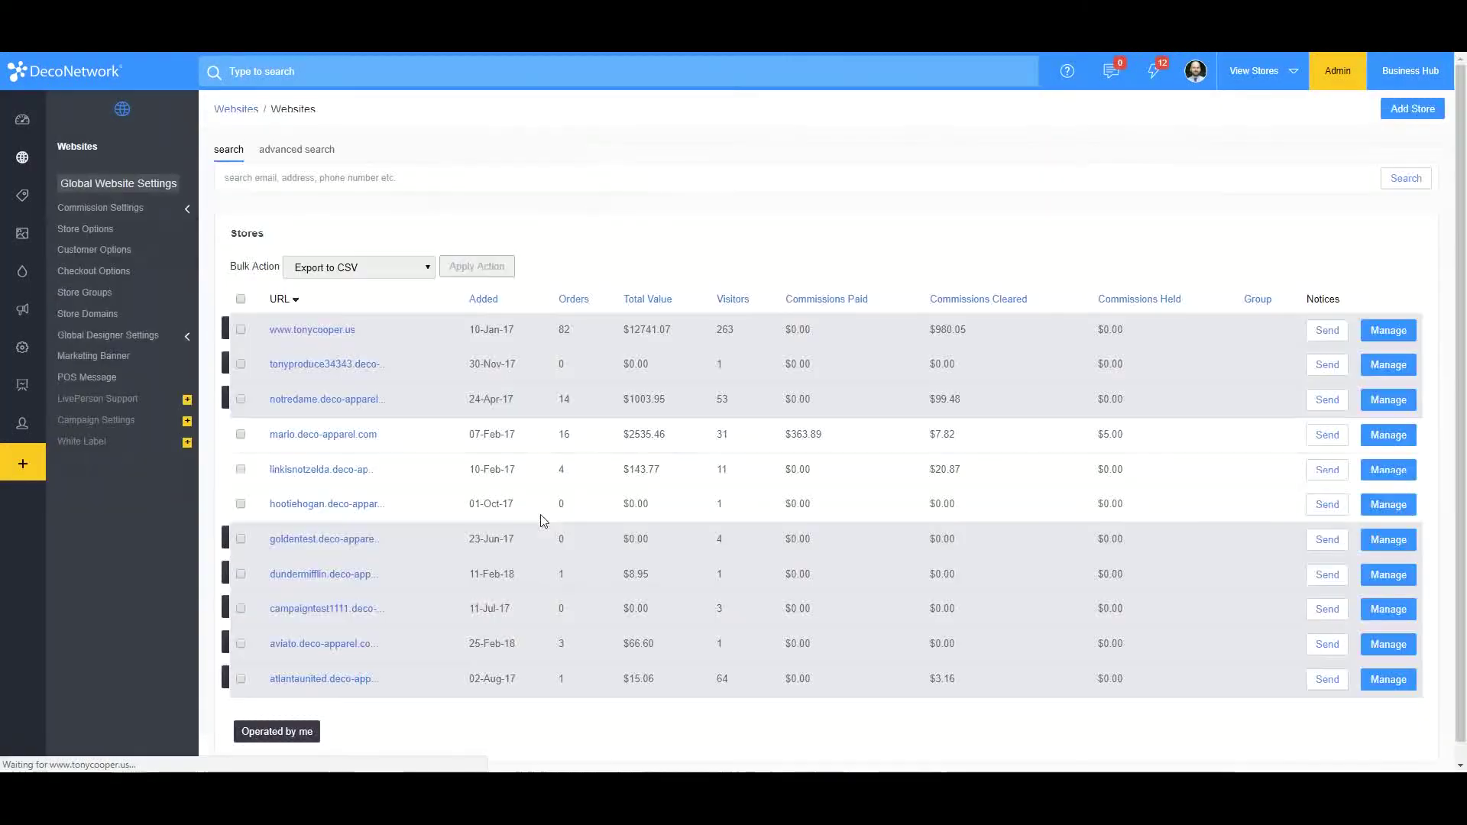
click(1388, 644)
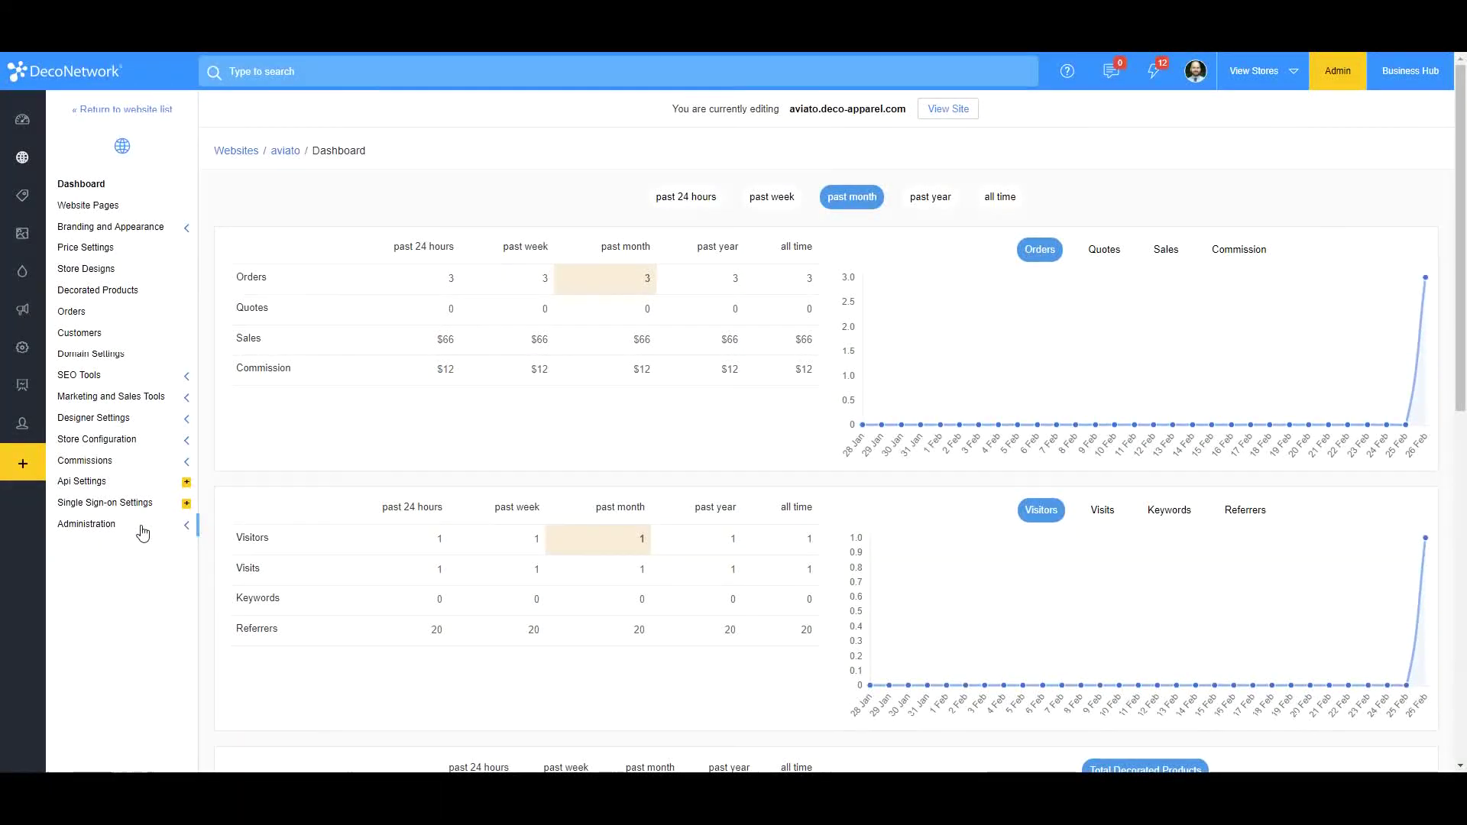
click(142, 533)
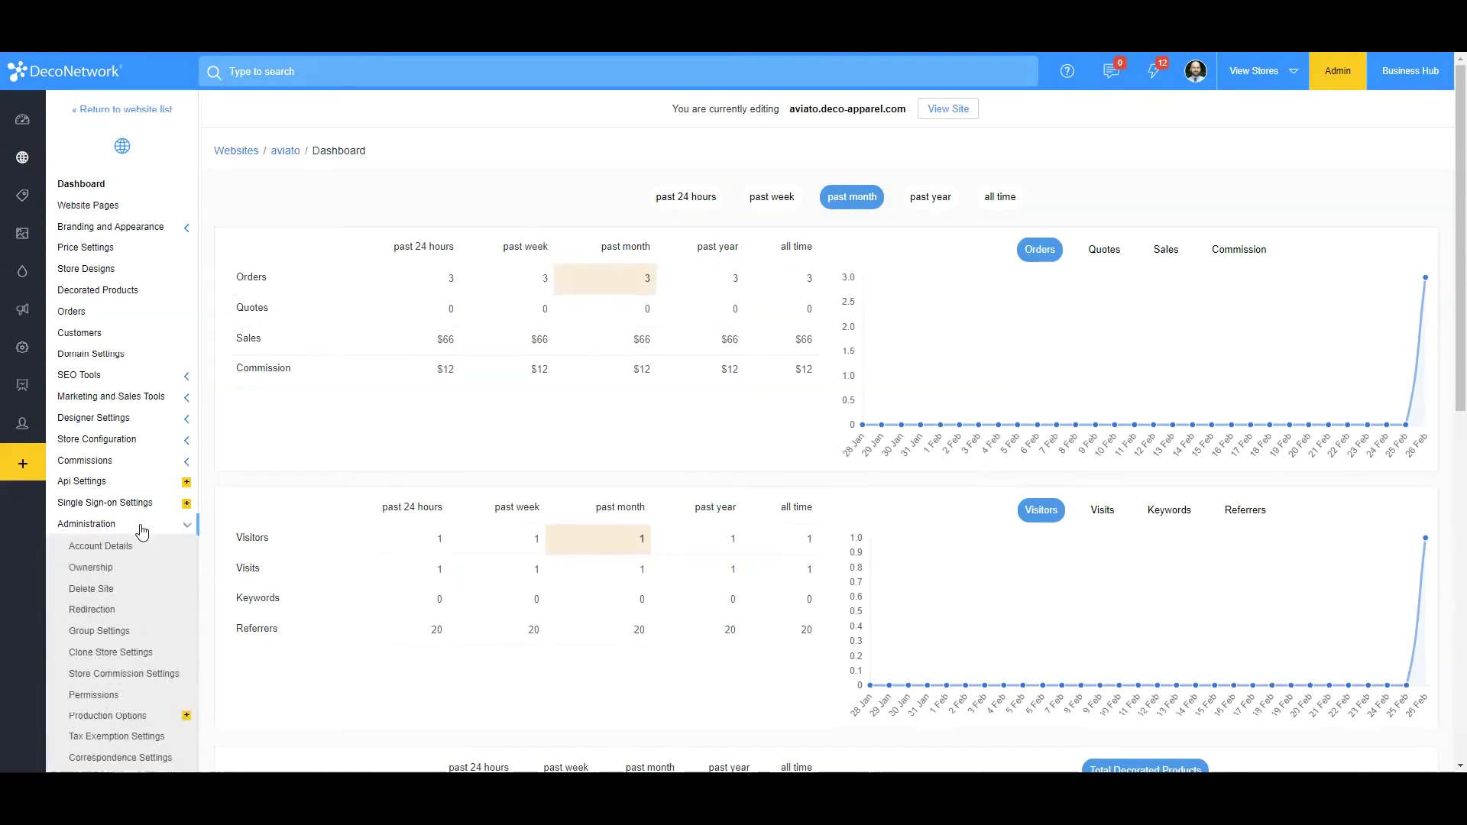
click(131, 681)
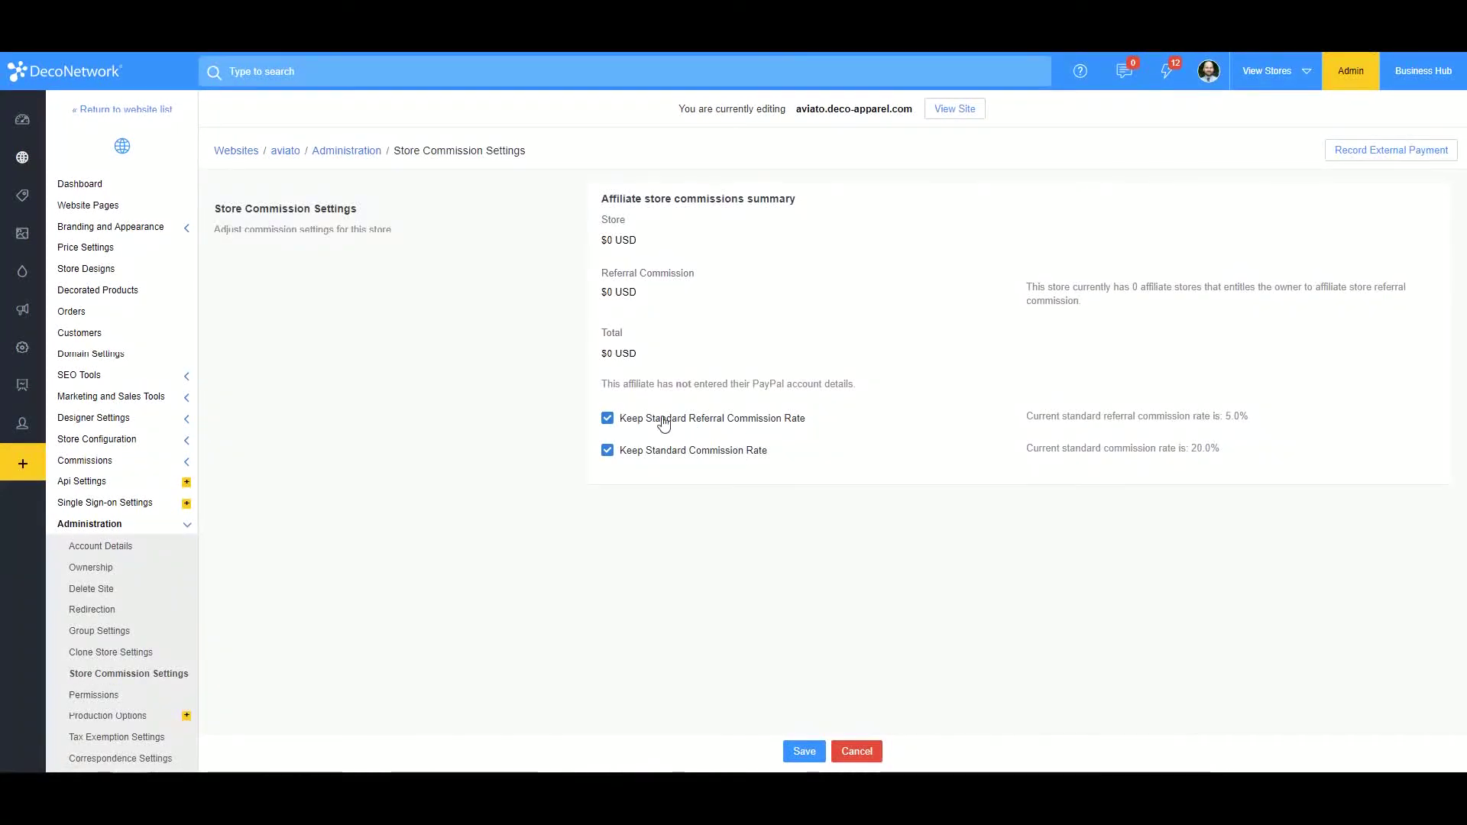
click(666, 426)
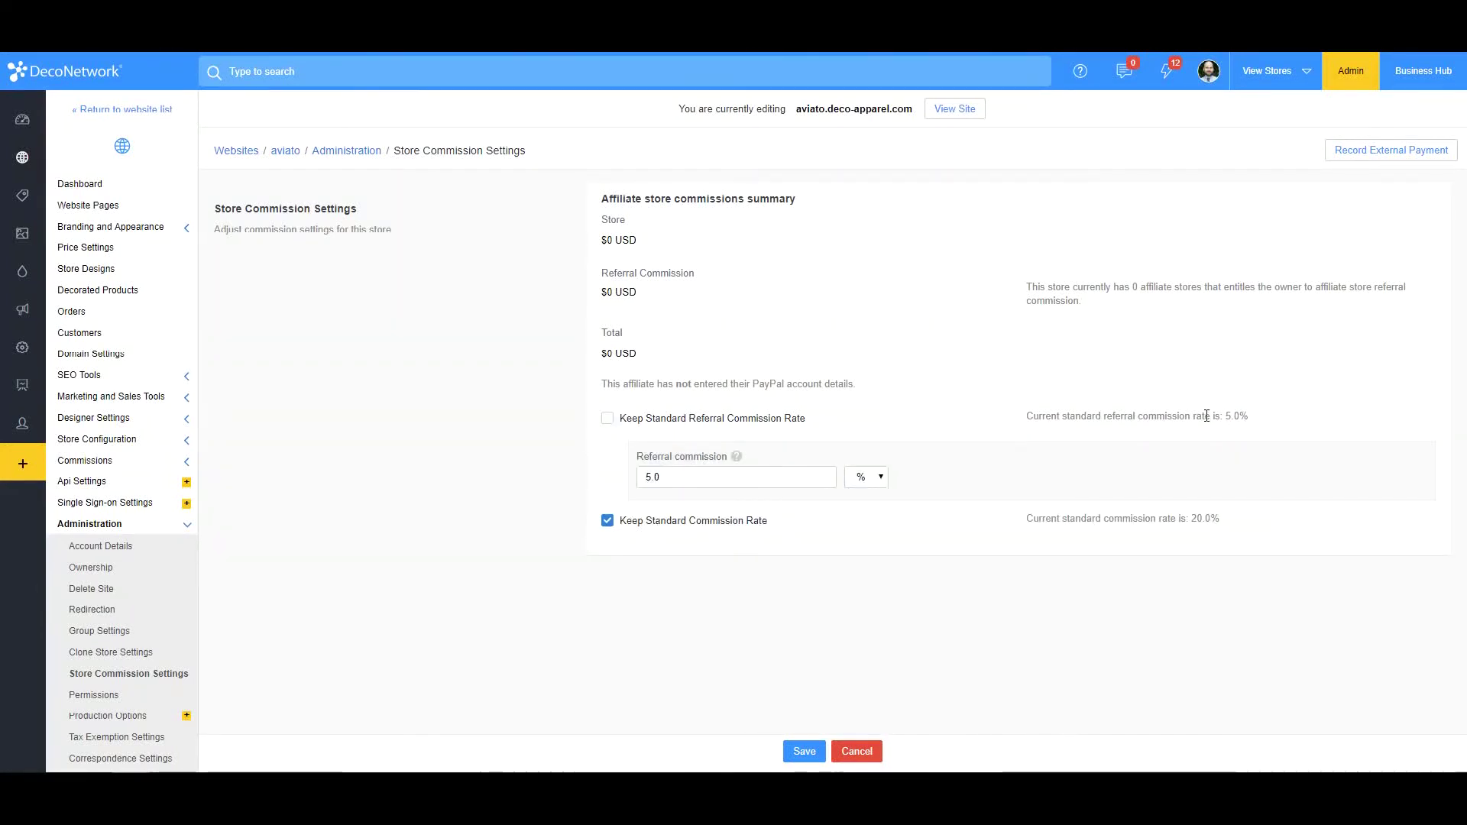
click(742, 488)
click(595, 399)
click(43, 158)
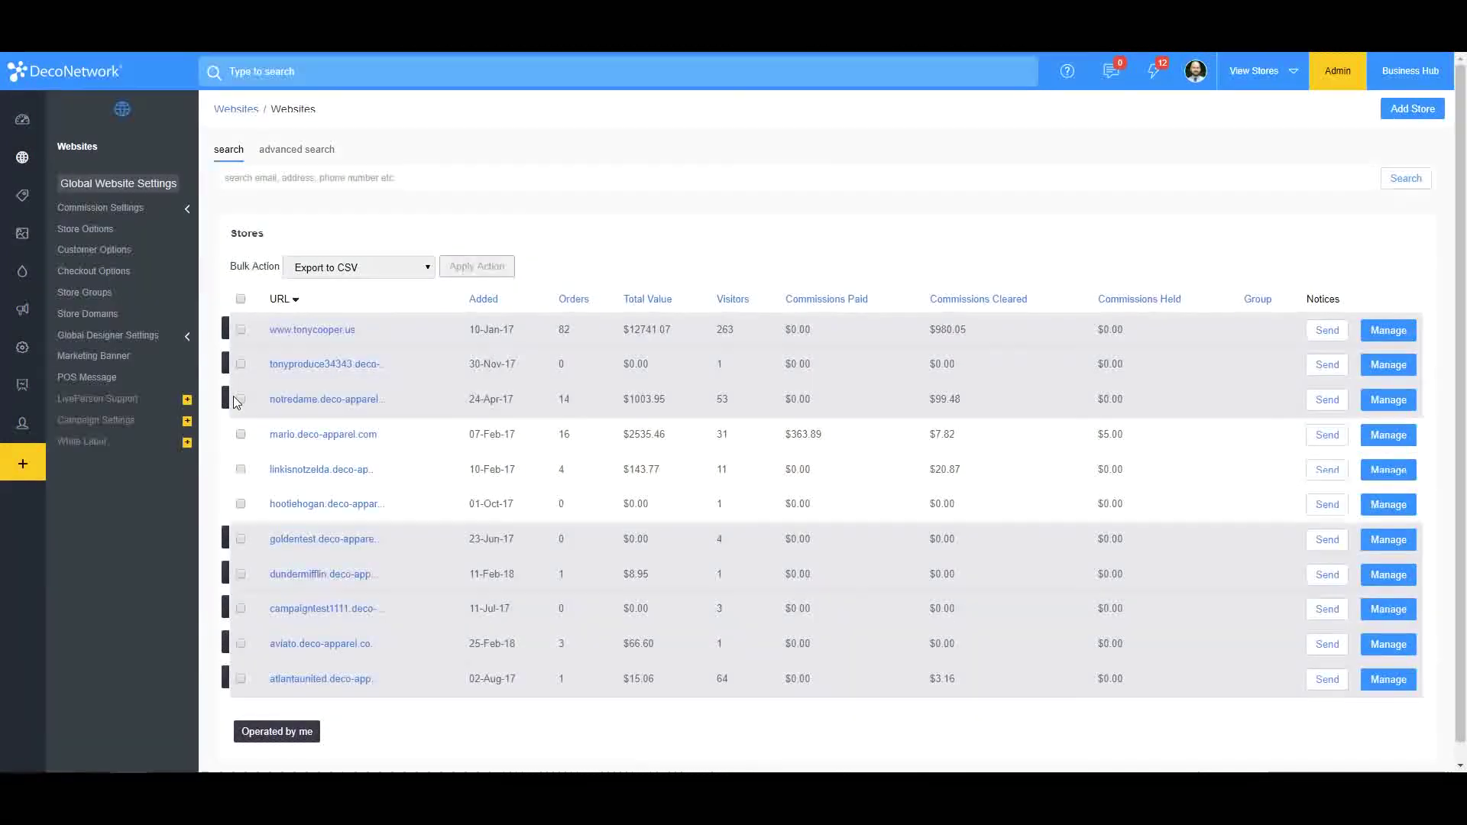
Step: Enter 1.00 as the affiliate transaction fee in Standard Commission Rates and save
click(100, 207)
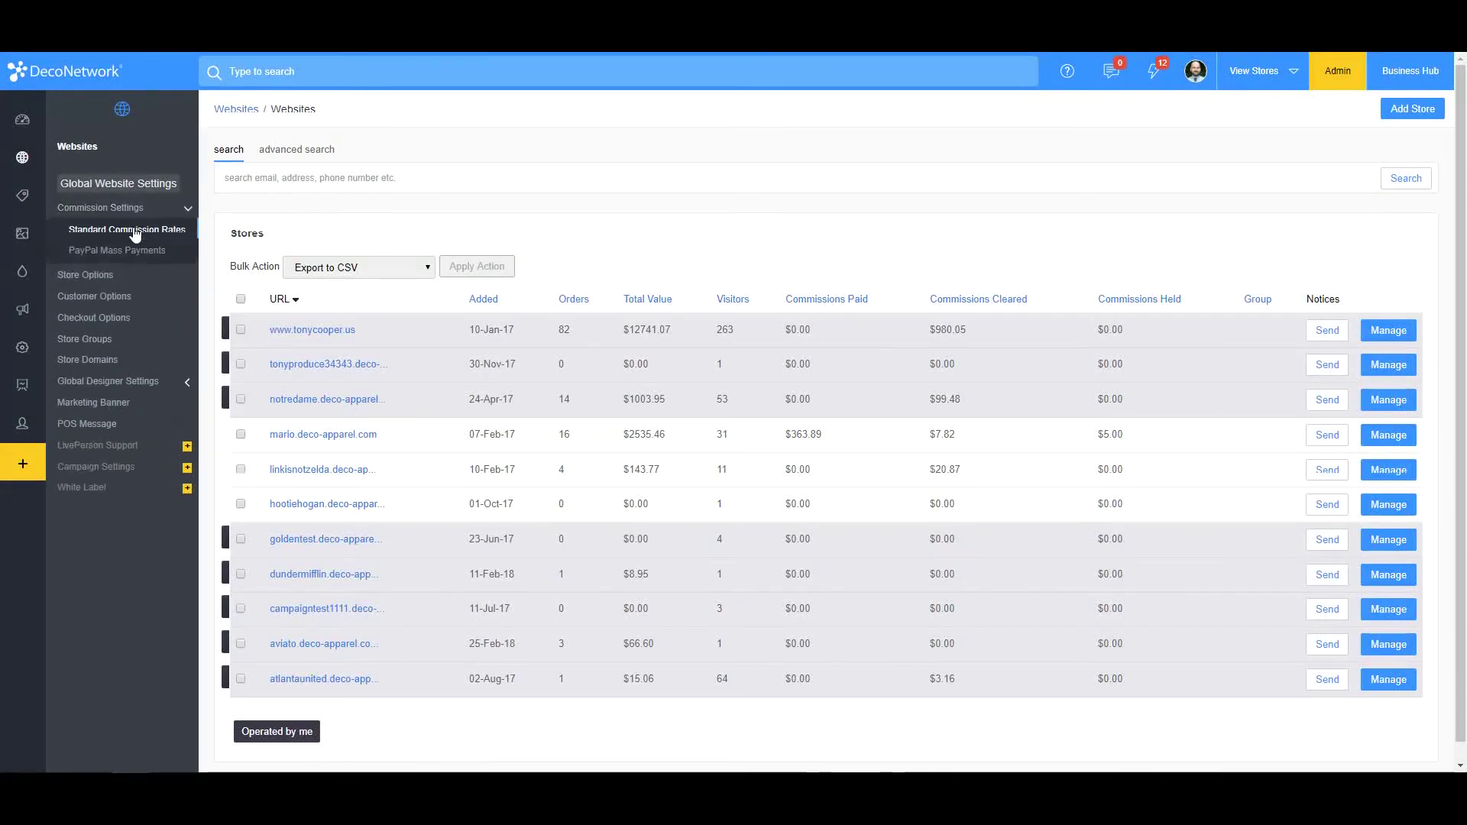
click(138, 237)
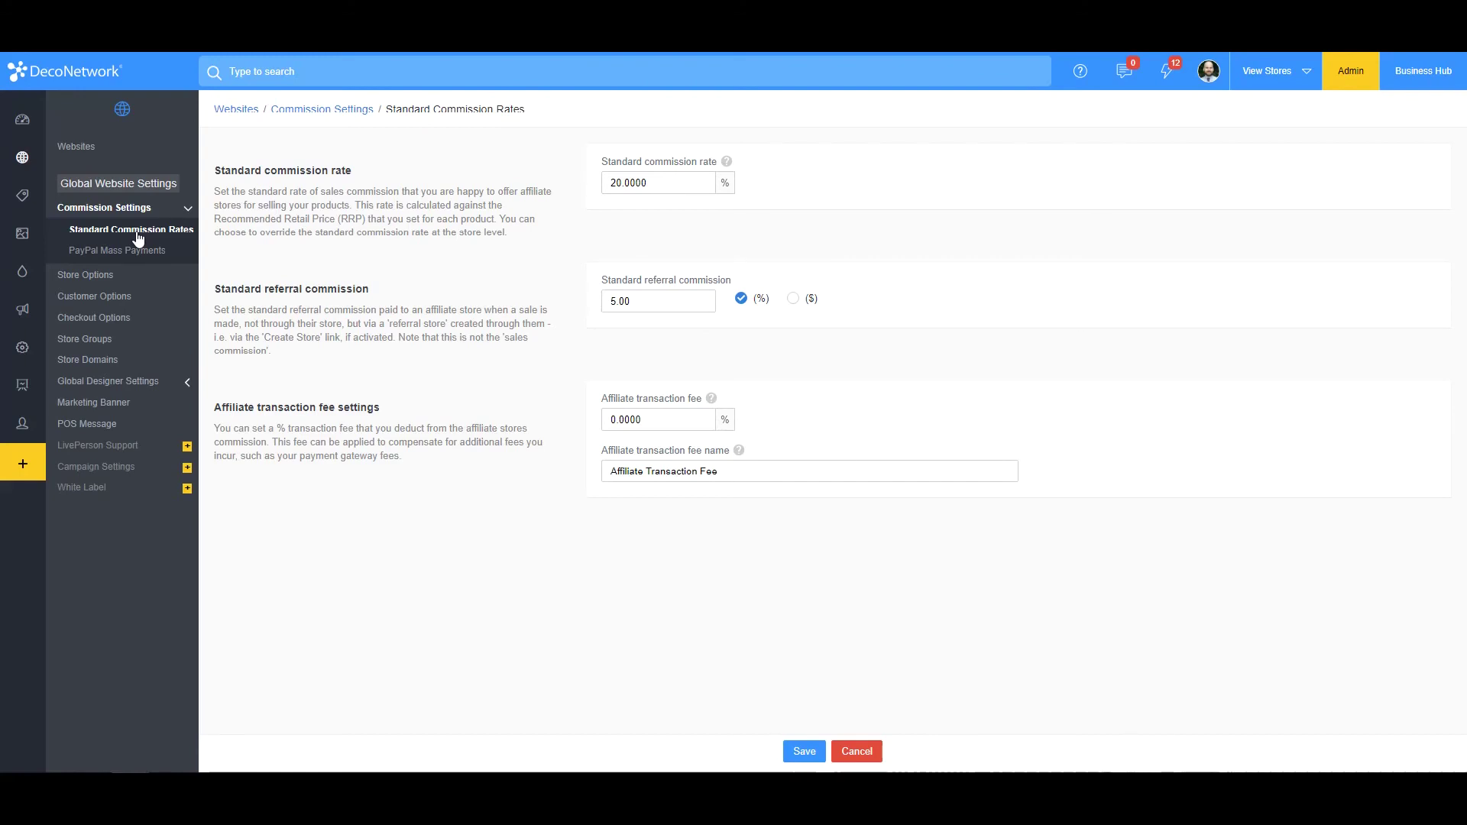
double_click(660, 420)
text(1)
click(646, 542)
click(638, 418)
text(.00)
click(802, 751)
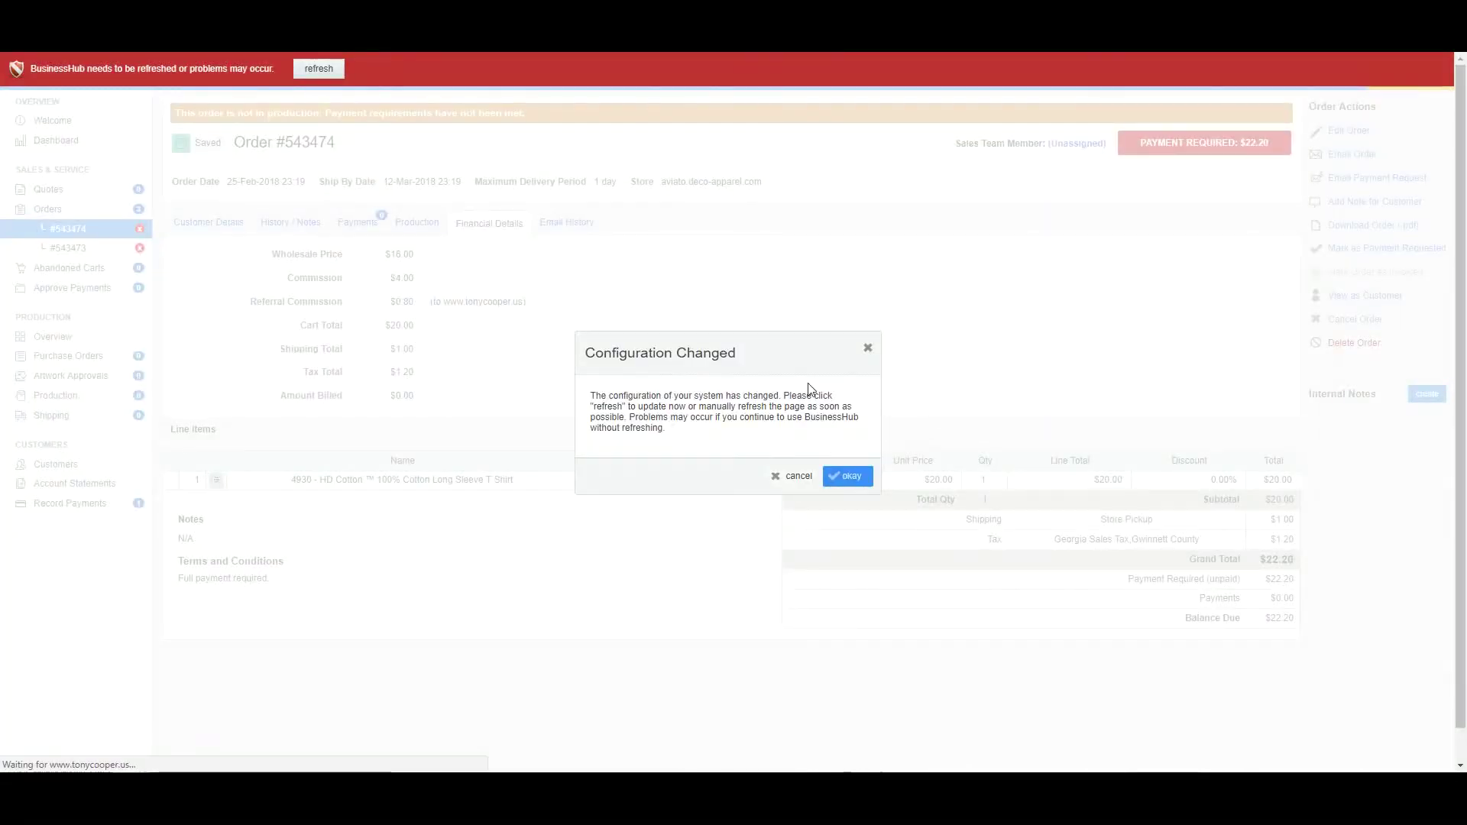
Step: Refresh Business Hub for the new configuration and start a new order for the test customer
click(853, 476)
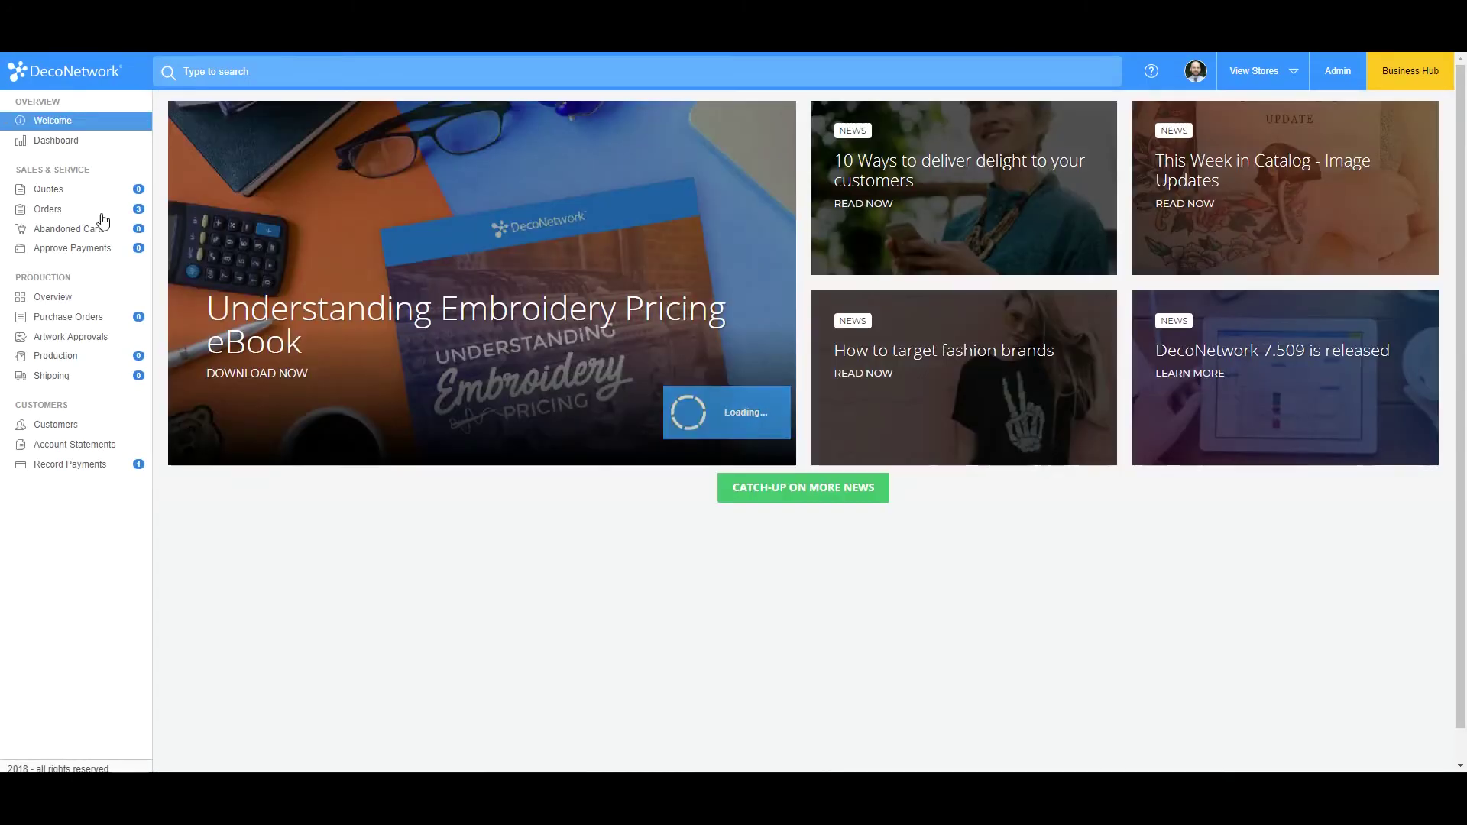
click(98, 209)
click(1321, 119)
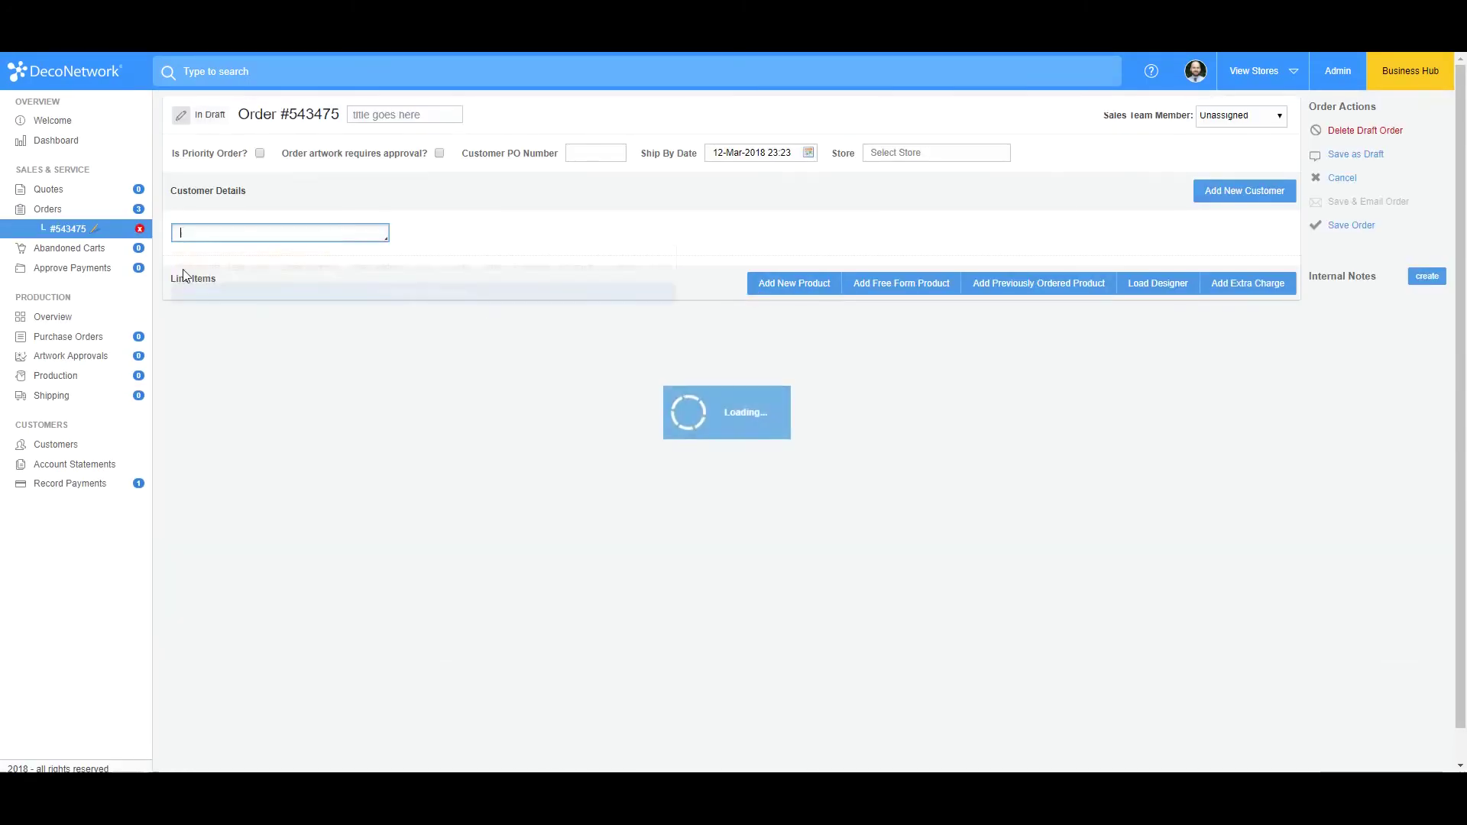
click(200, 281)
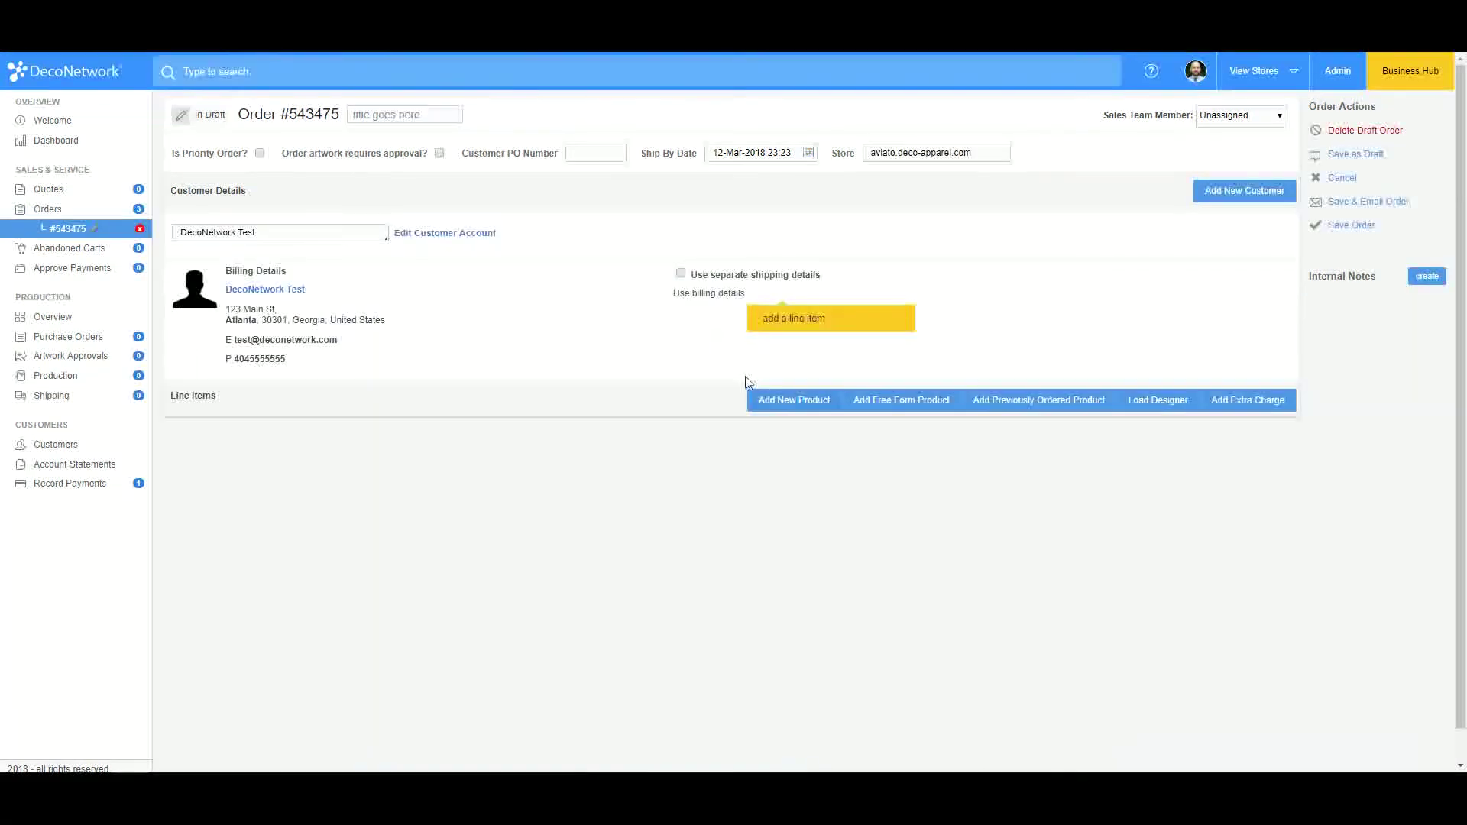
Step: Add the 4930 long-sleeve shirt with a Body DTG print and save order #543475
click(791, 399)
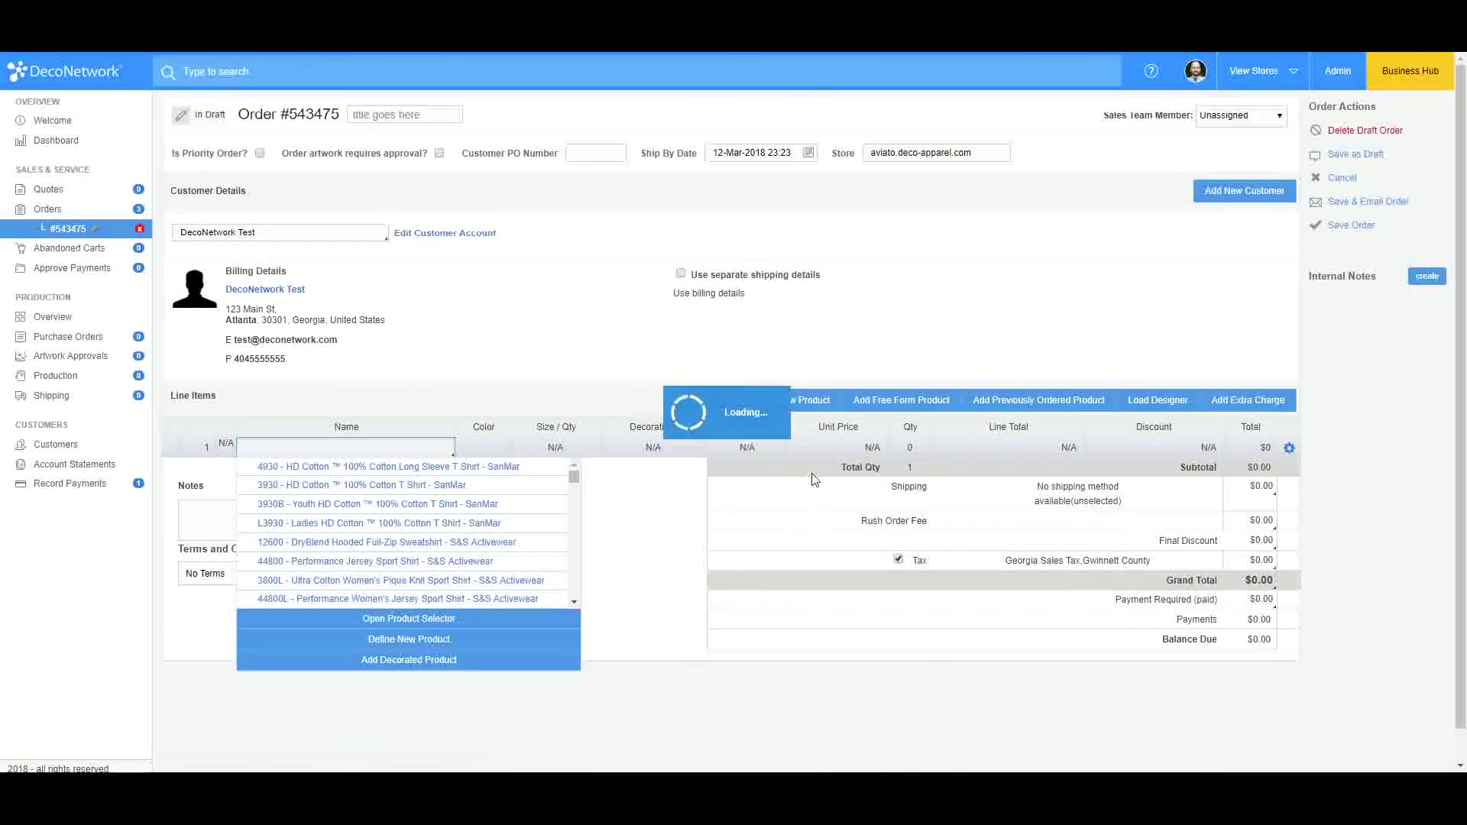
click(691, 448)
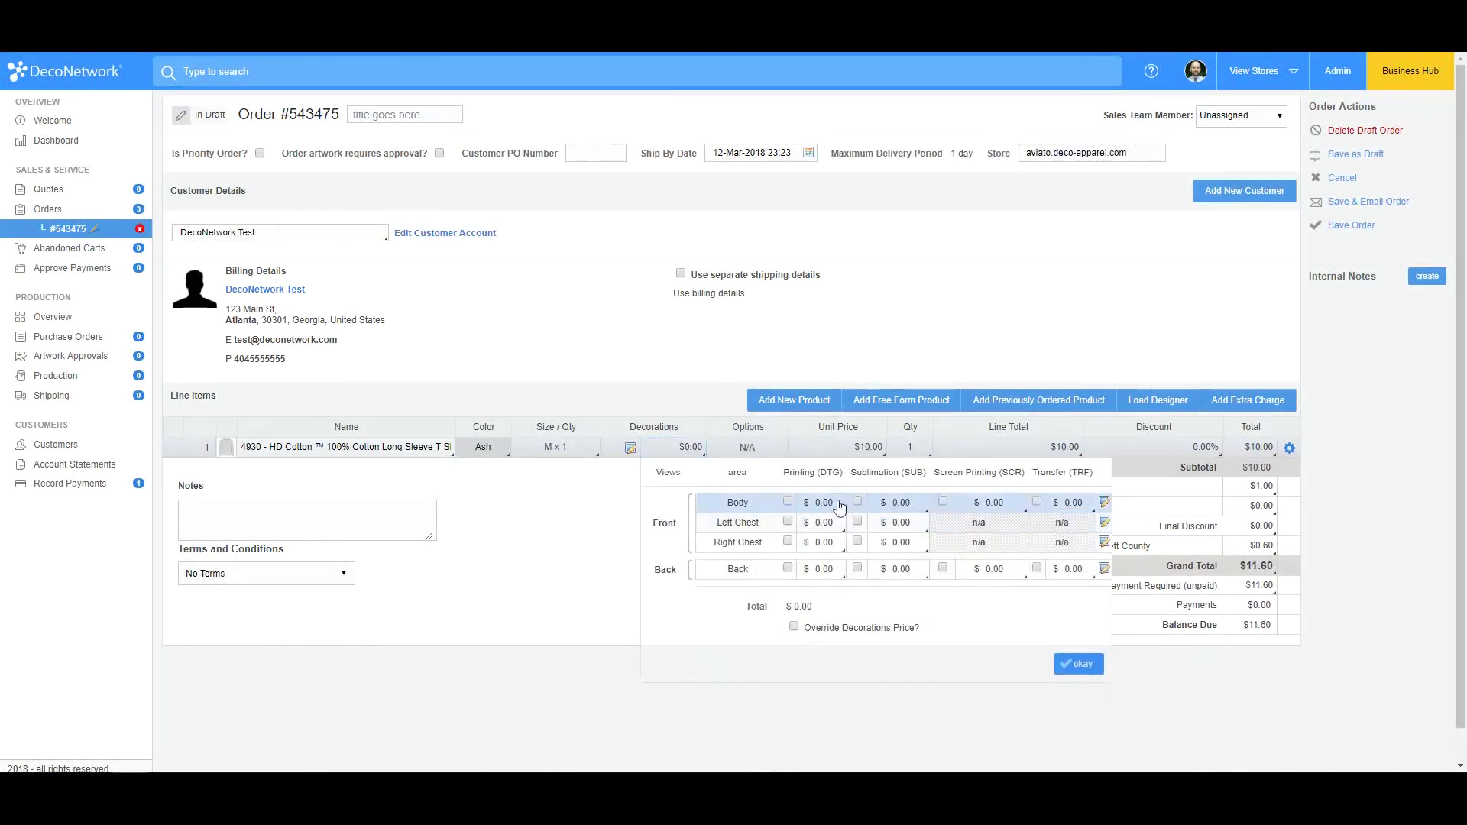
click(788, 502)
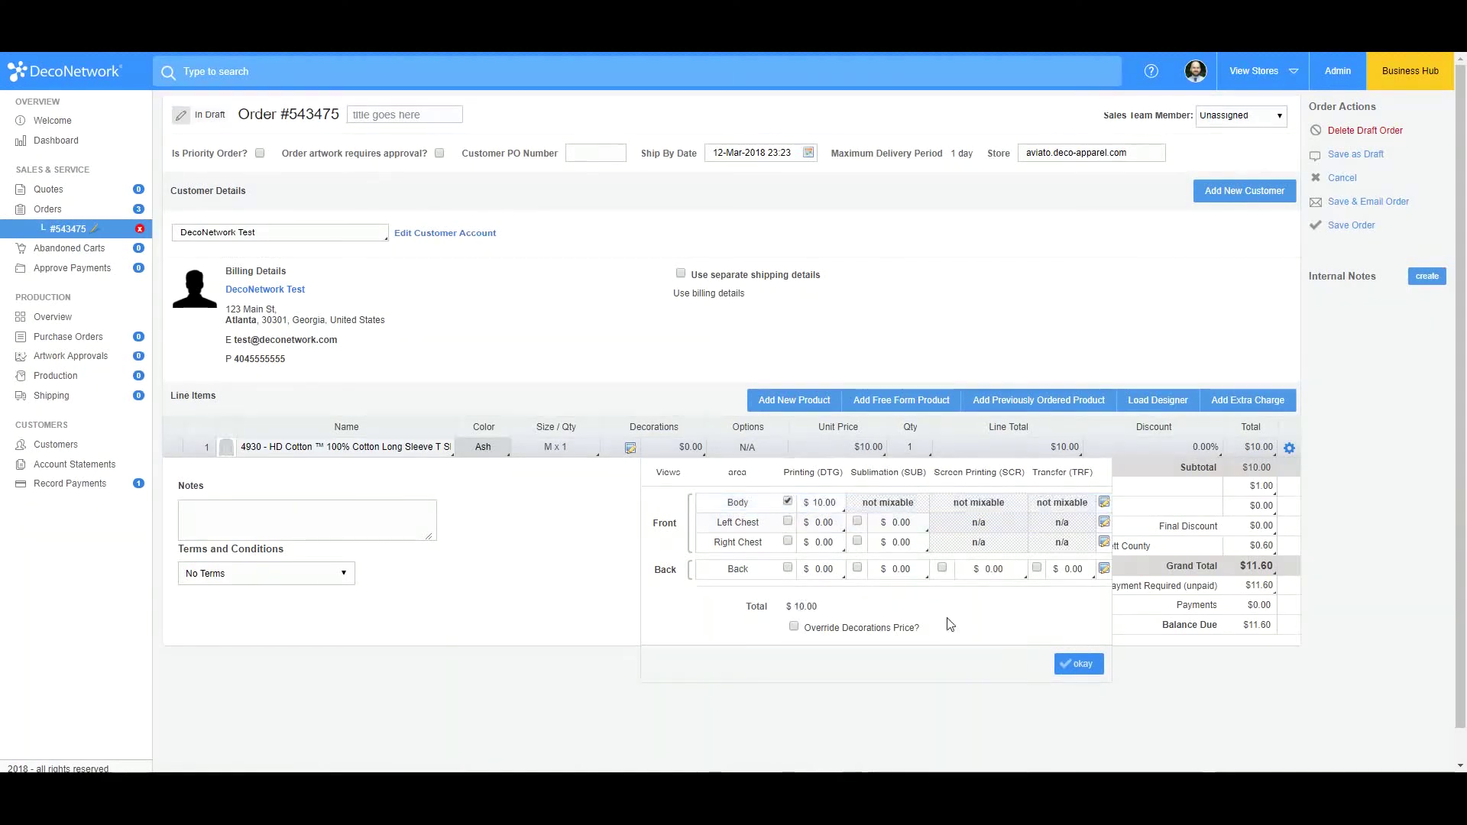
click(1078, 664)
click(1350, 225)
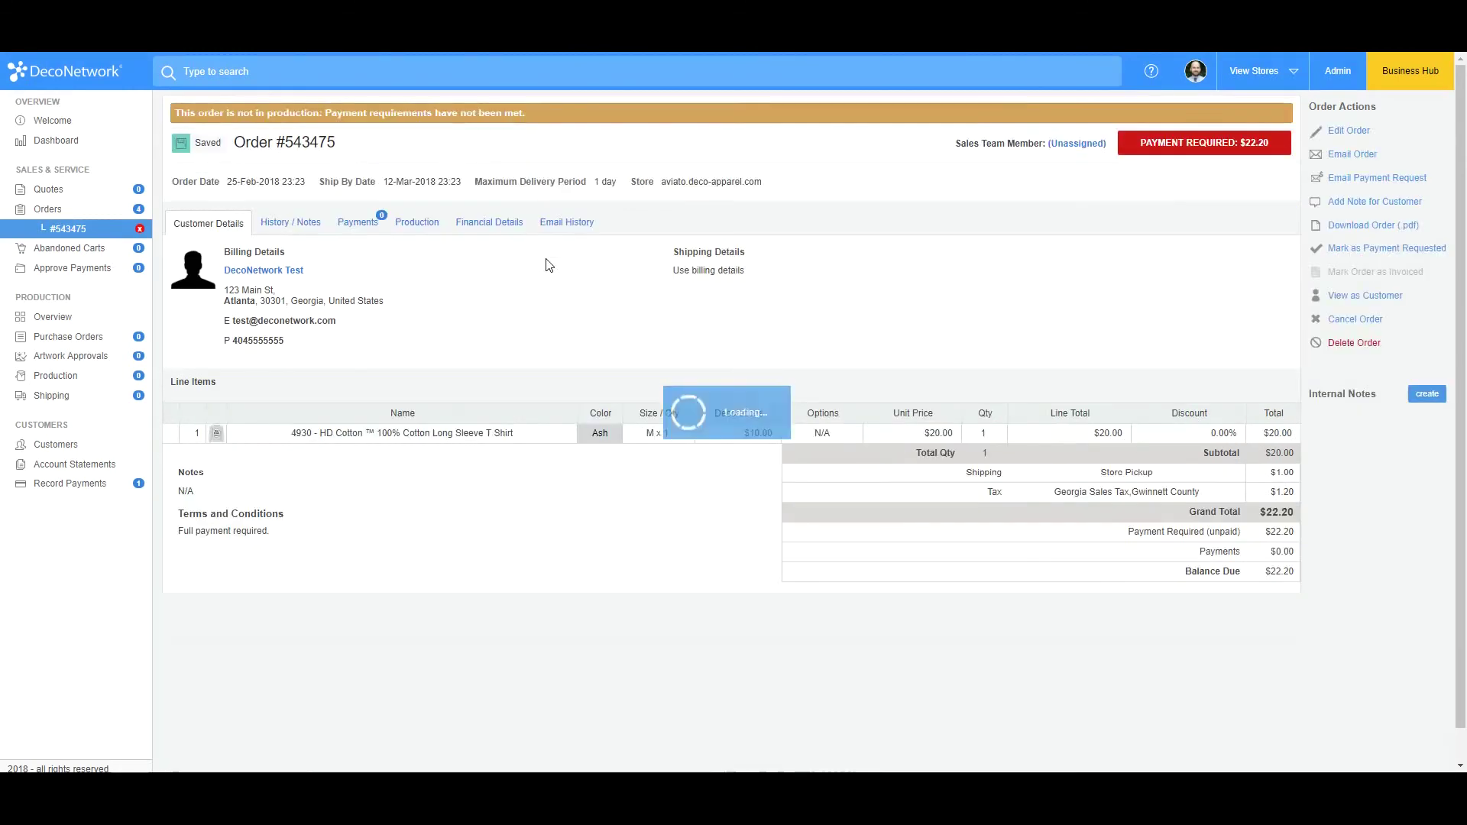
Step: Show order #543475's financial details: $3.96 commission after the $0.04 affiliate fee
click(474, 227)
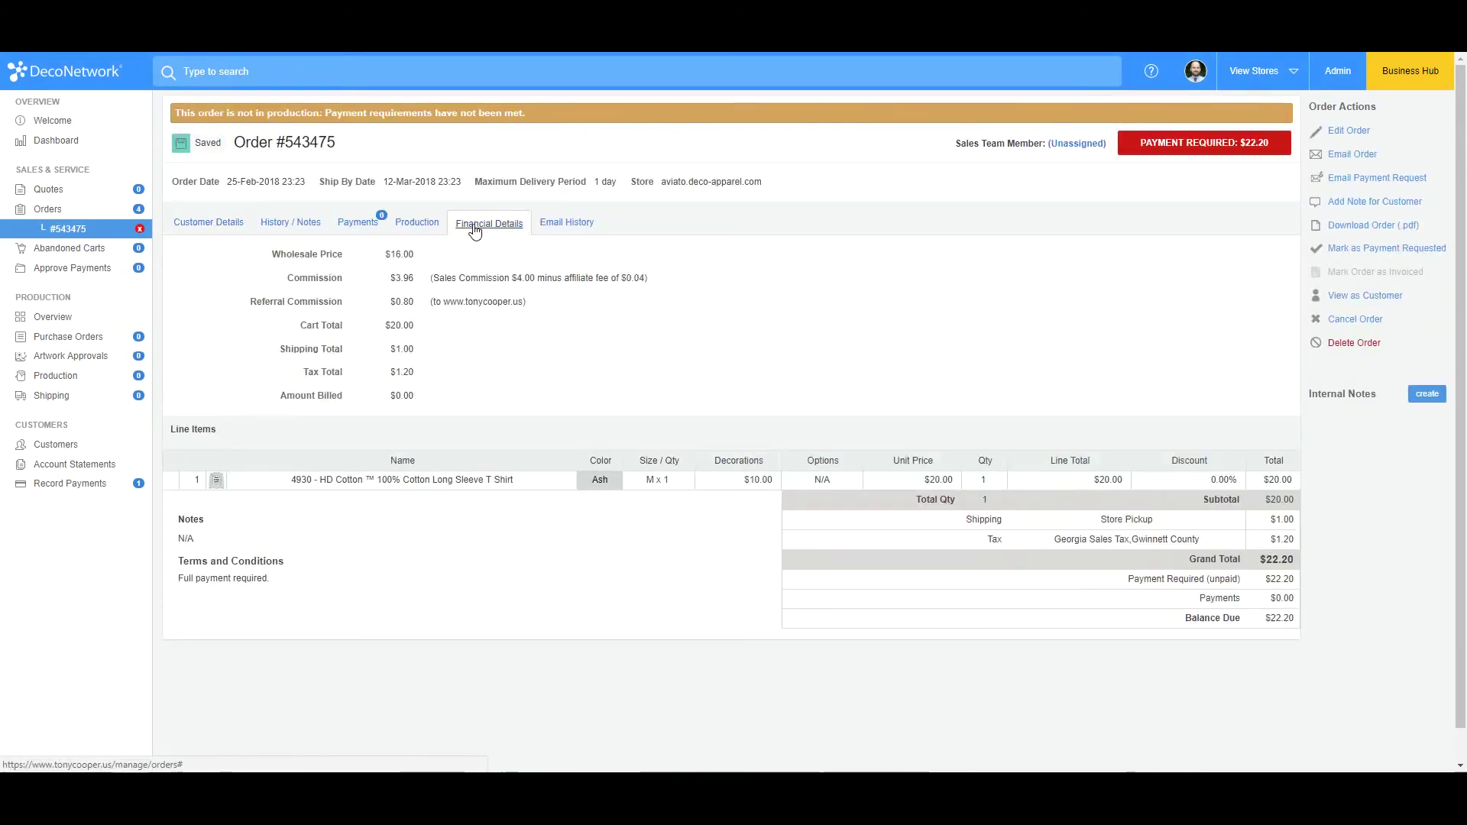